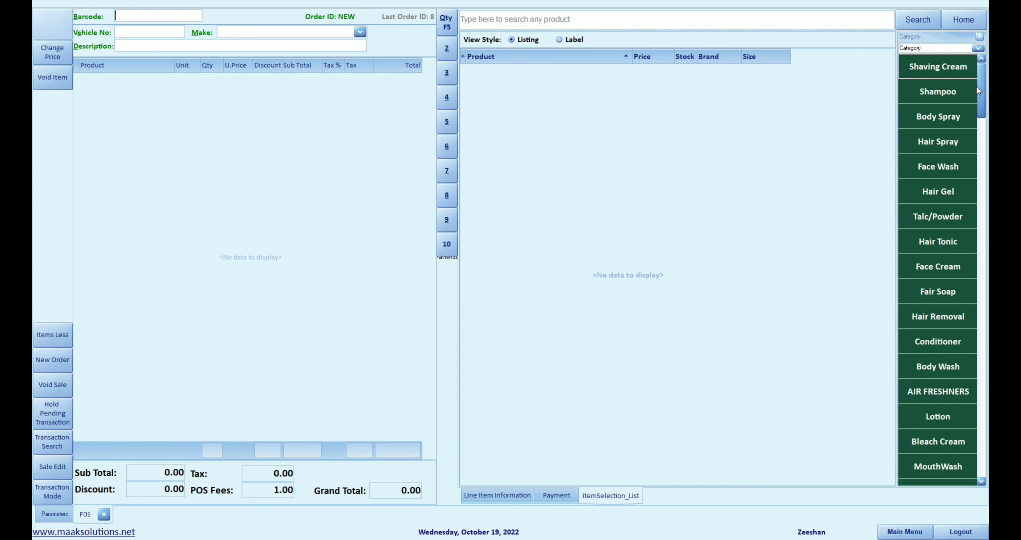
Step: Show the Face Cream category's products, try the Label view style, and return to the Listing view
mouse_move(979, 97)
mouse_down()
mouse_move(978, 126)
mouse_move(981, 84)
mouse_up()
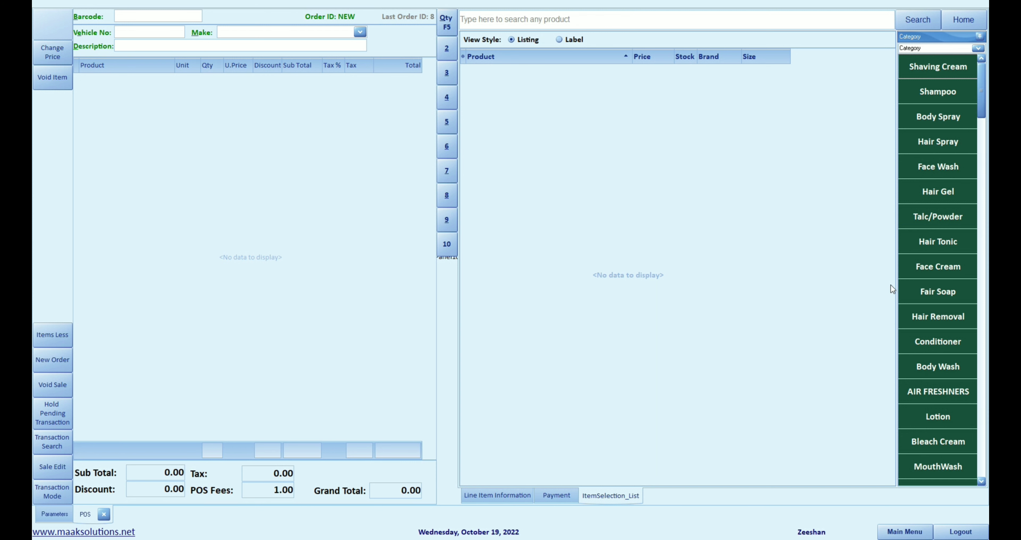
click(950, 263)
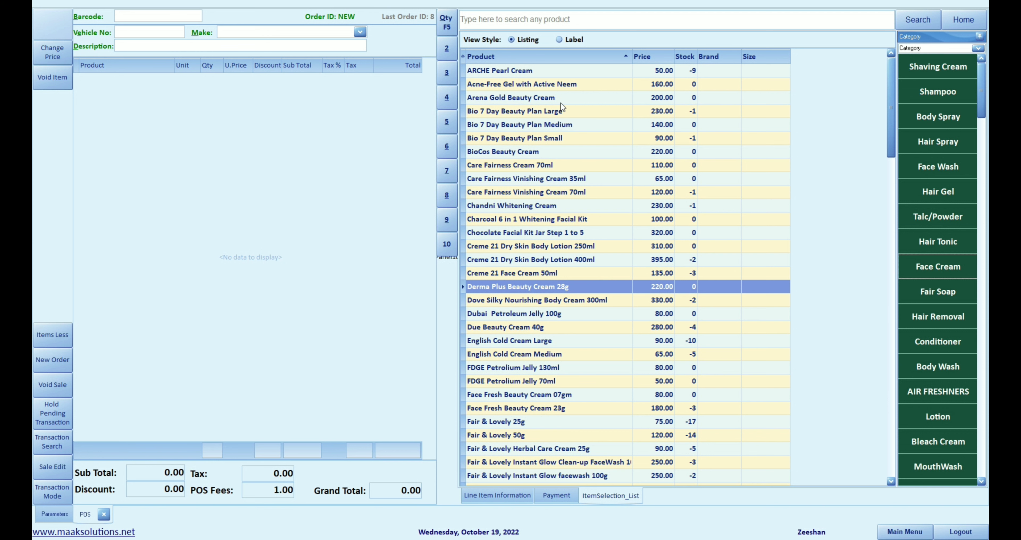
click(559, 40)
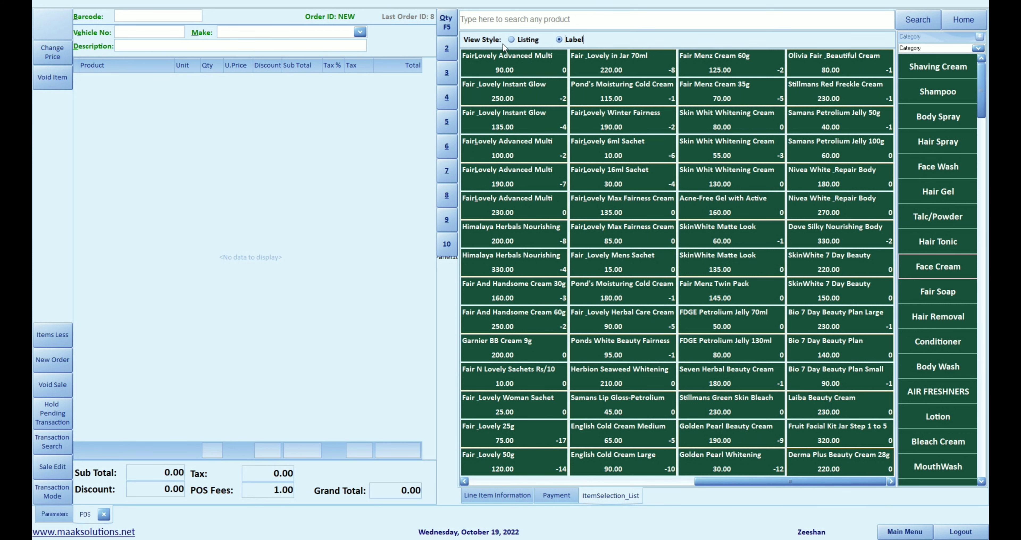
click(511, 40)
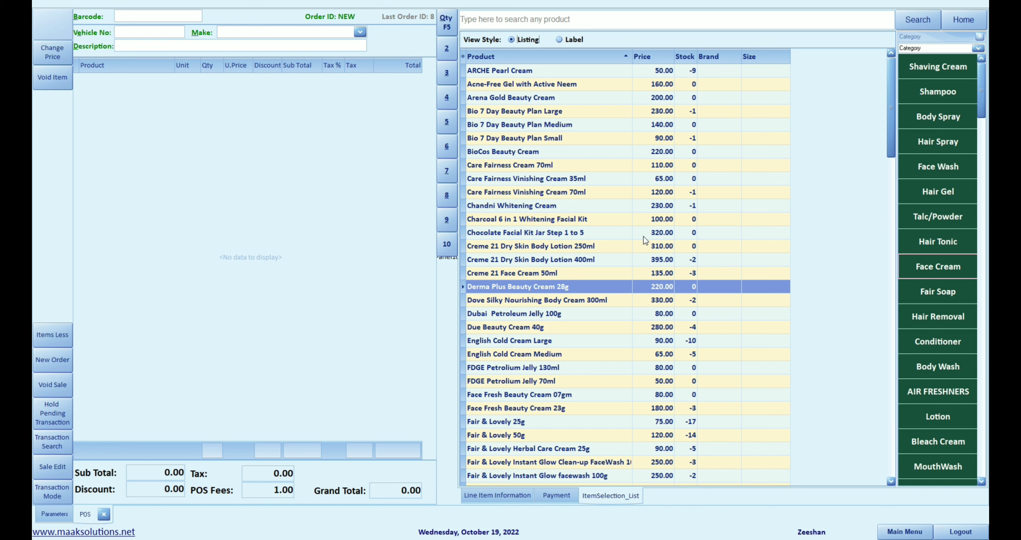
Step: Add Arena Gold Beauty Cream and Bio 7 Day Beauty Plan Large to the order, with quantity 6 for the latter
click(520, 99)
click(527, 114)
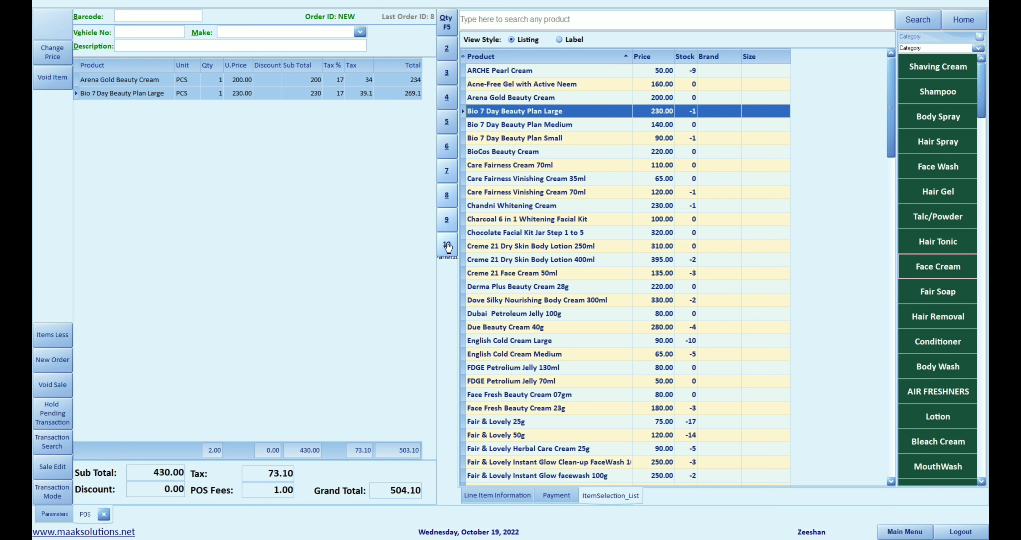
click(448, 151)
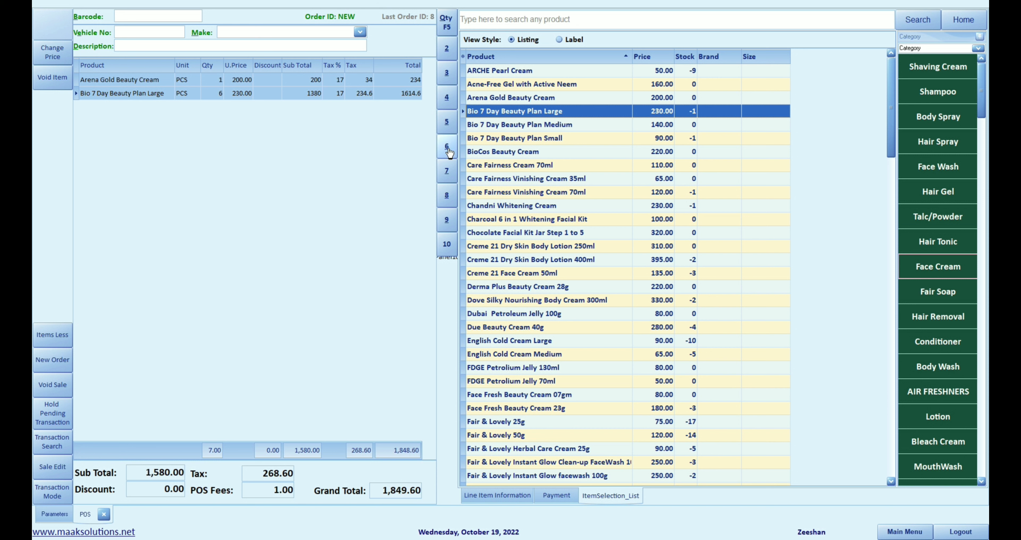
Step: Add Care Fairness Cream 70ml with quantity 8 and Chocolate Facial Kit Jar Step 1 to 5 with quantity 9
click(523, 165)
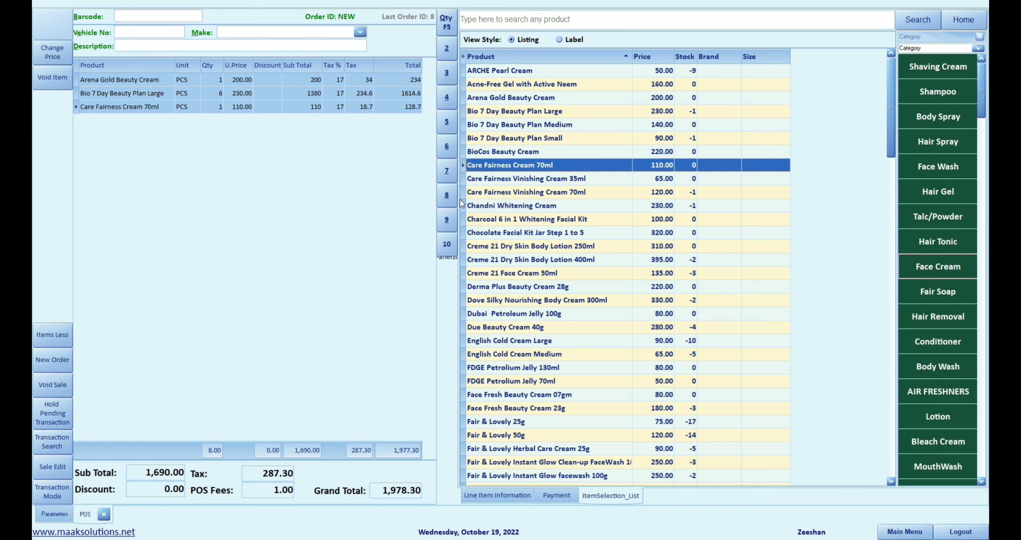
click(447, 194)
click(466, 233)
click(447, 220)
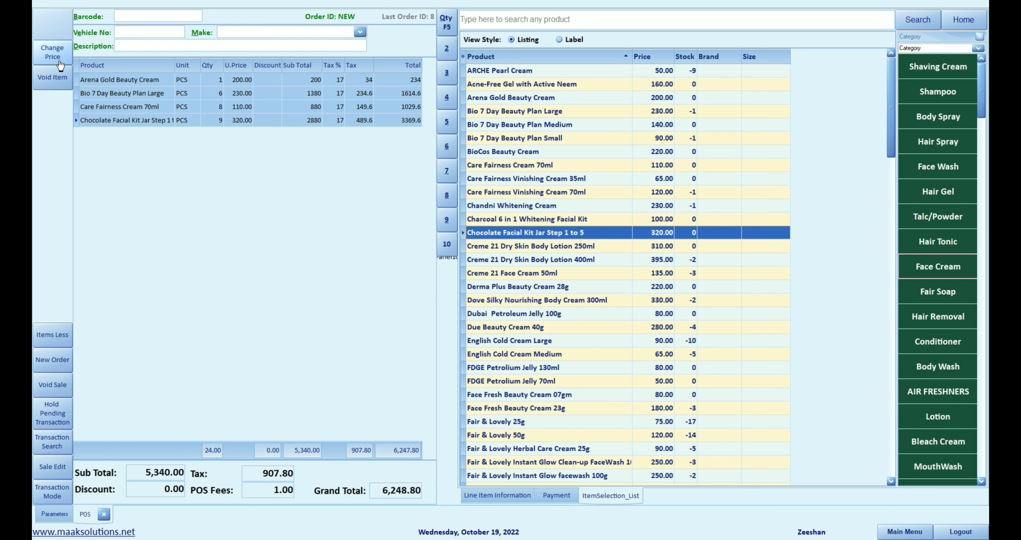
Step: Change the price of Arena Gold Beauty Cream in the order to 350
click(139, 80)
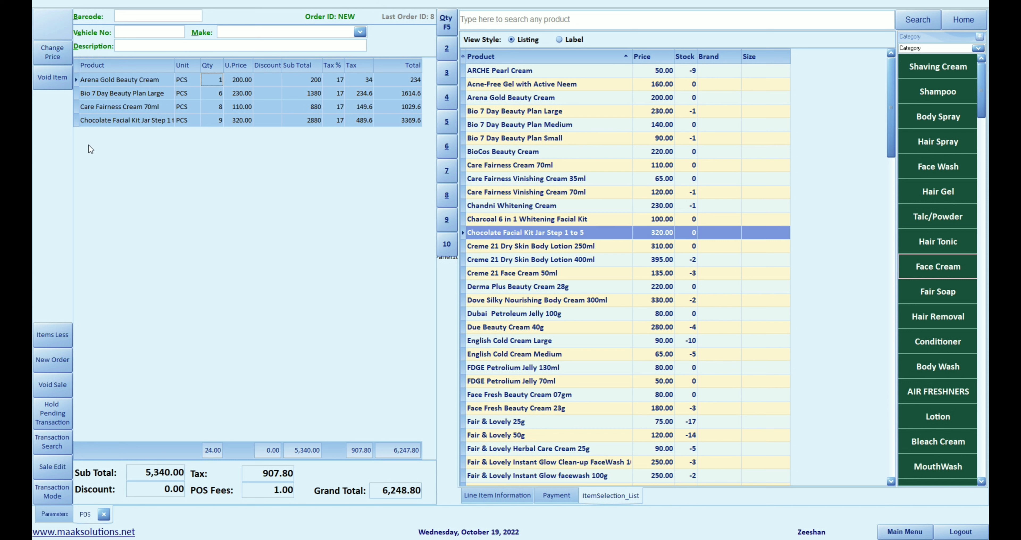
click(63, 54)
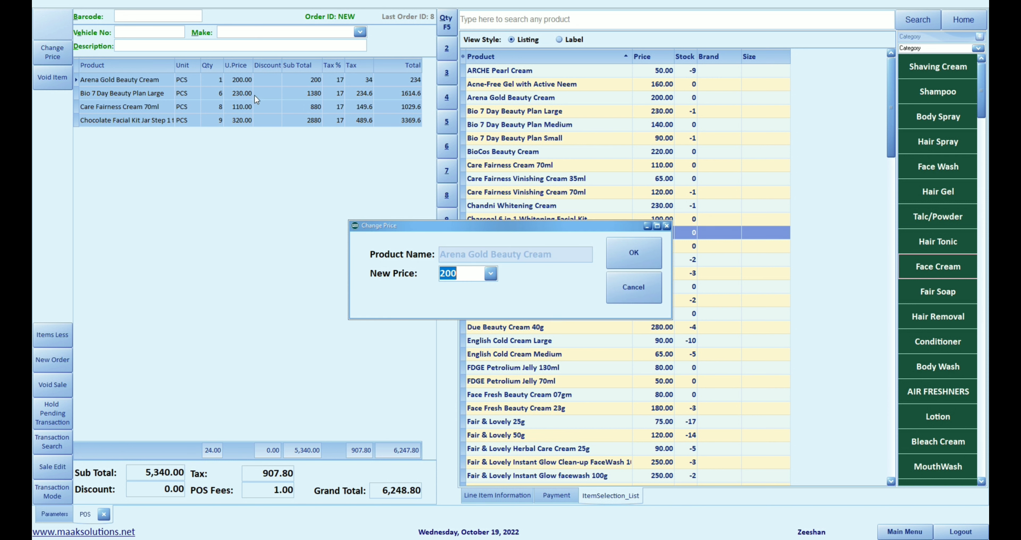
click(490, 274)
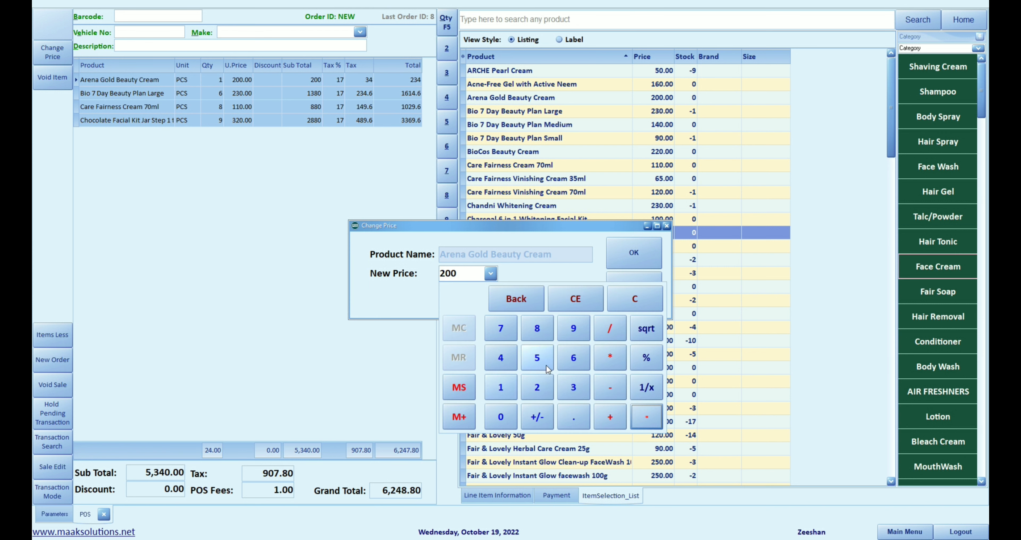
click(573, 388)
click(537, 358)
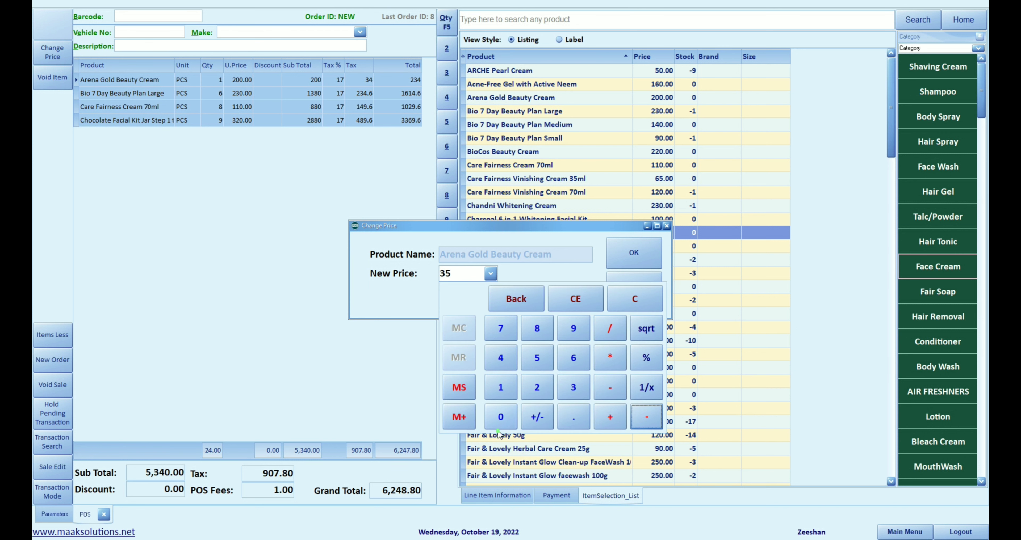
click(501, 417)
click(626, 258)
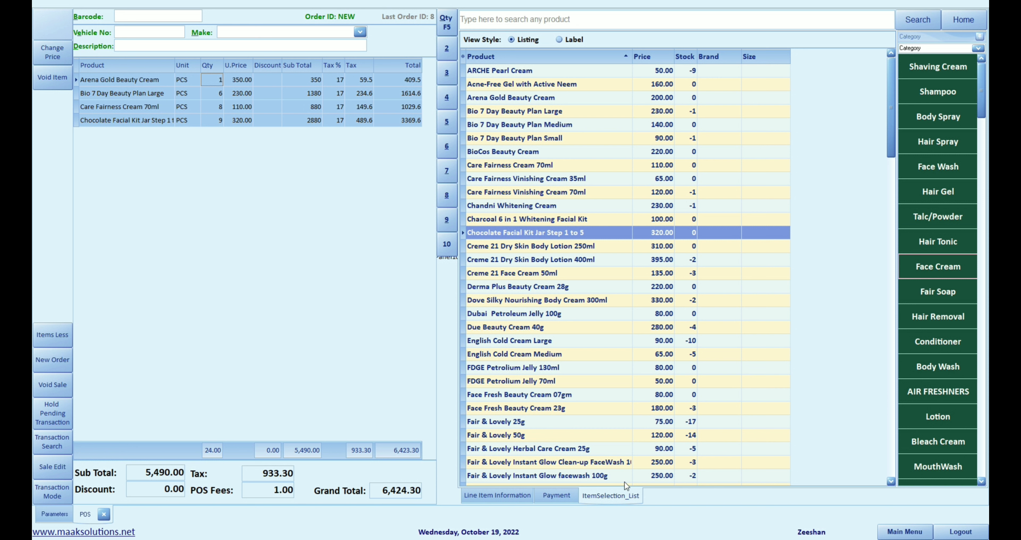
Step: Settle the order with Quick Cash and close the sale receipt preview
click(556, 497)
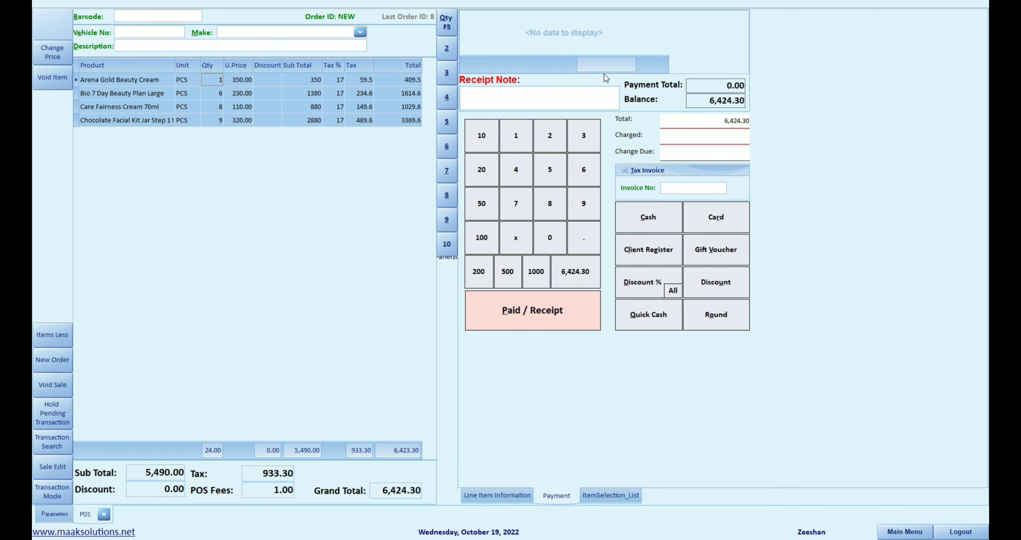
click(657, 324)
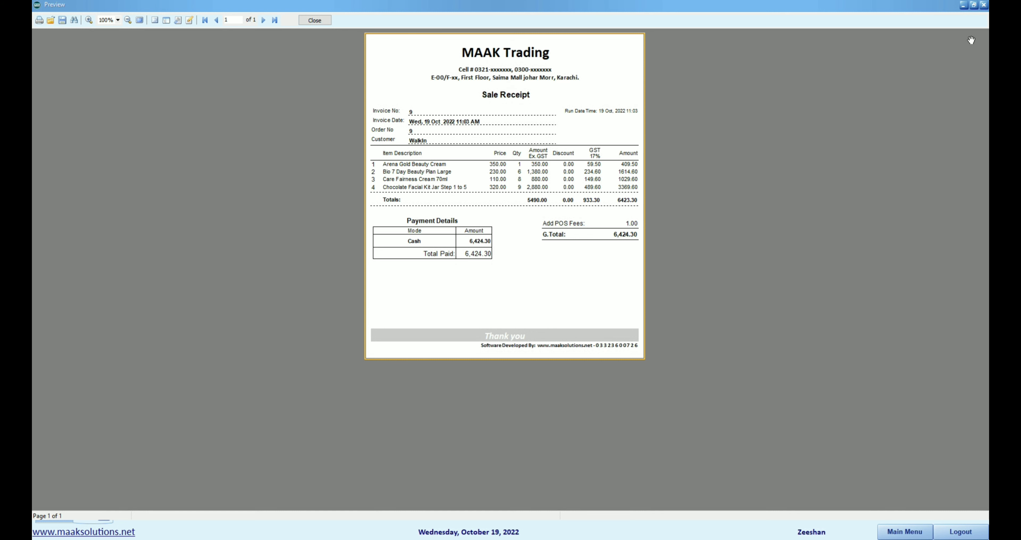
click(985, 5)
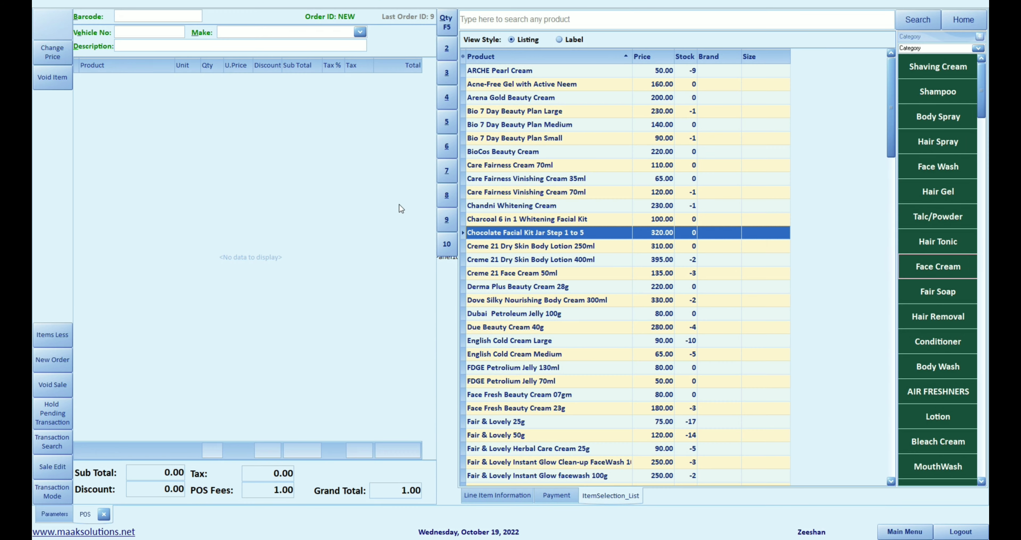
Step: Add Bio 7 Day Beauty Plan Large and Bio 7 Day Beauty Plan Small to the new order, with quantity 7 for Small
click(500, 113)
click(506, 138)
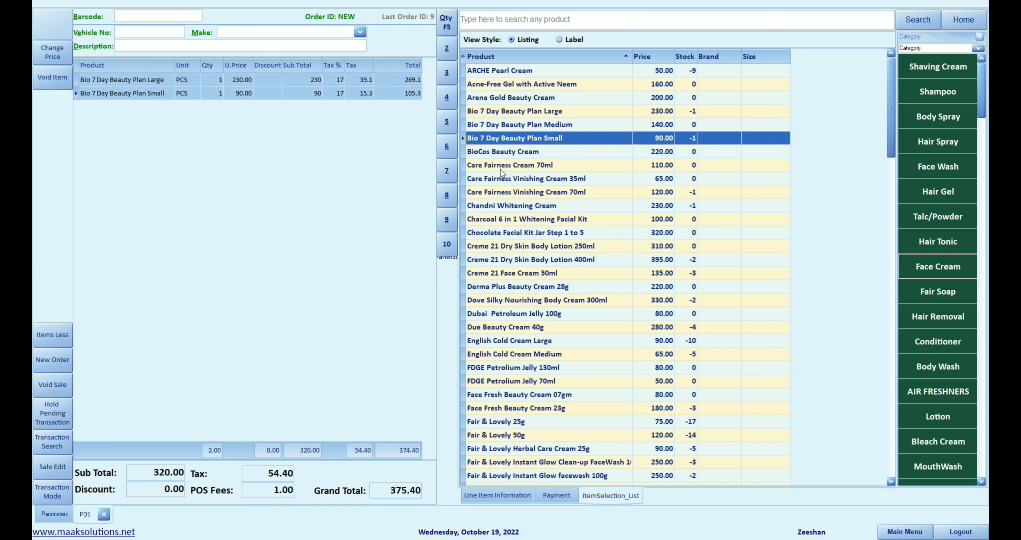
click(451, 174)
Step: Add Care Fairness Vinishing Cream 70ml to the order with a quantity of 10
click(488, 193)
click(447, 196)
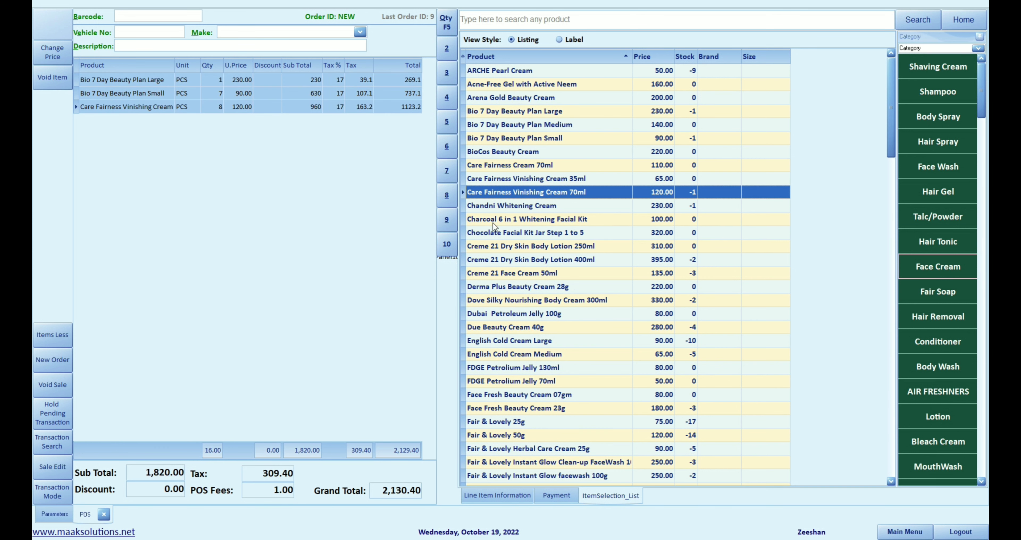
click(492, 220)
click(447, 220)
click(508, 273)
click(447, 244)
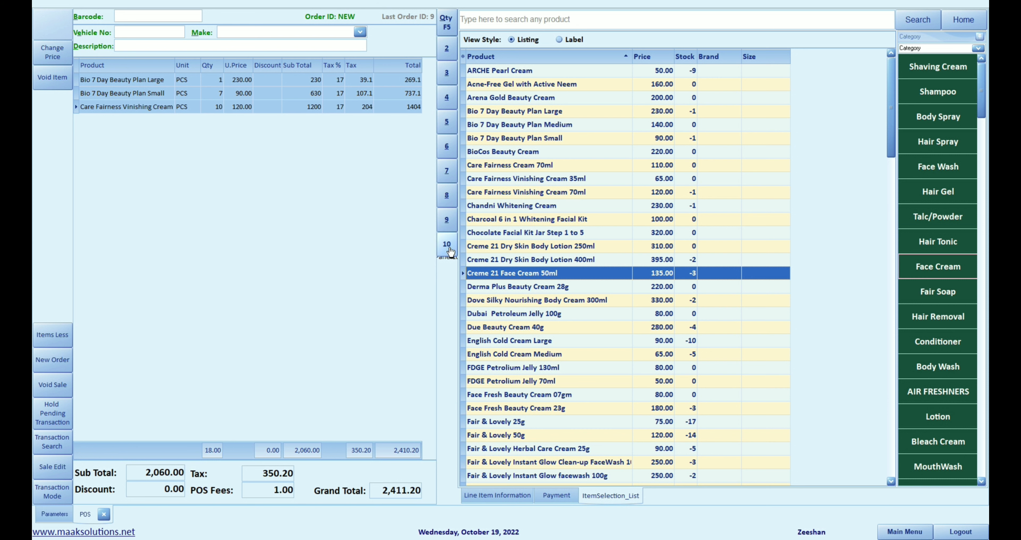
Step: Charge 1000 of the payment to the ledger of the registered client of type Regular
click(557, 495)
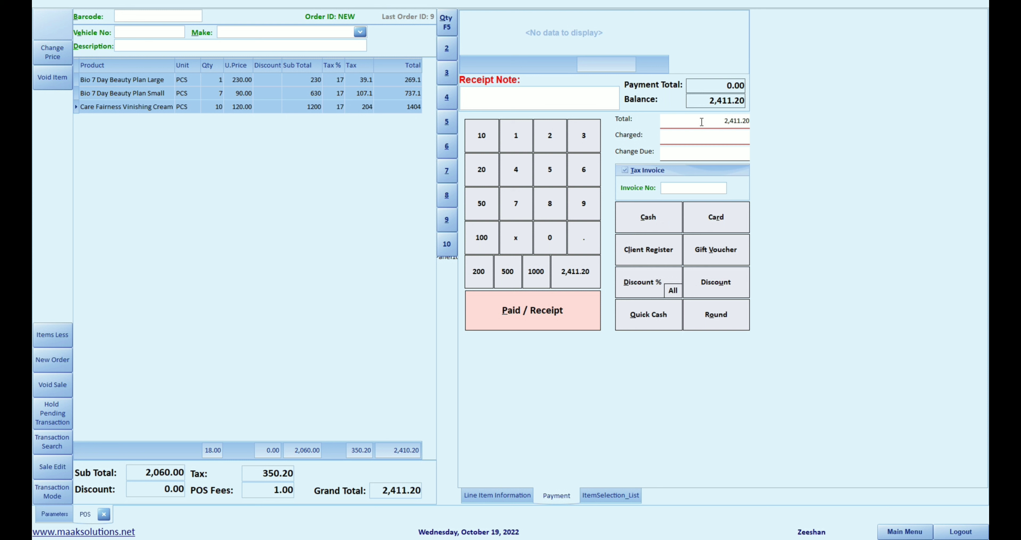
click(534, 277)
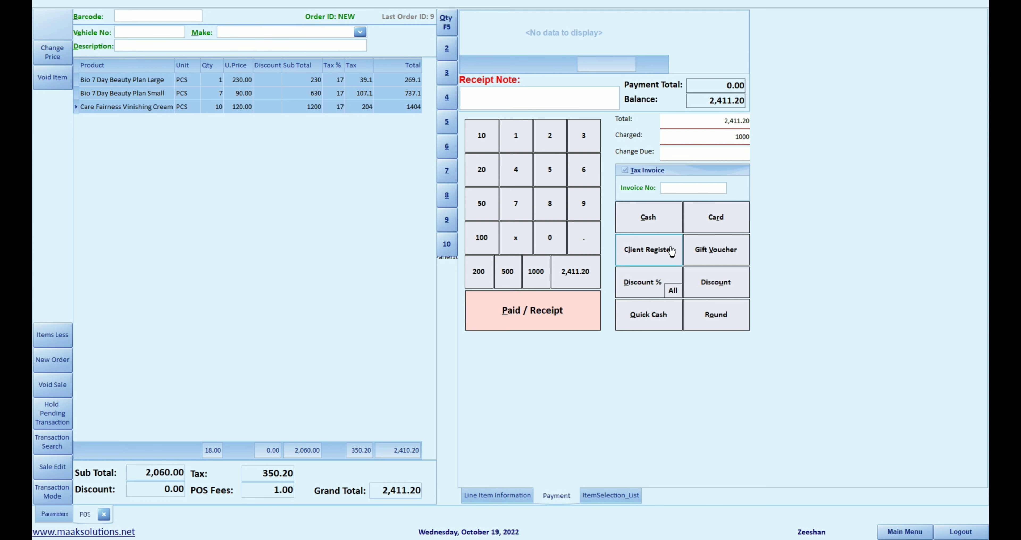
click(664, 257)
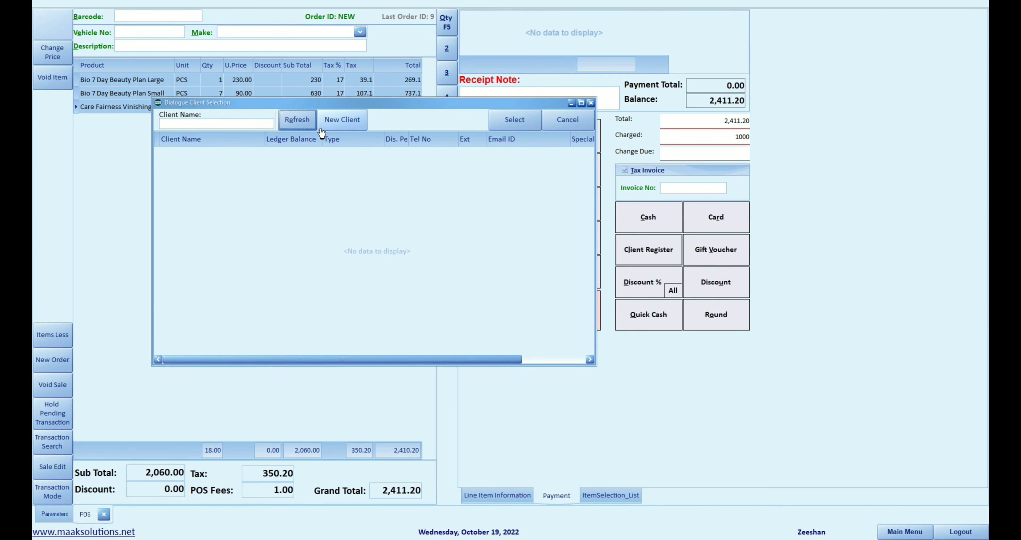
click(302, 127)
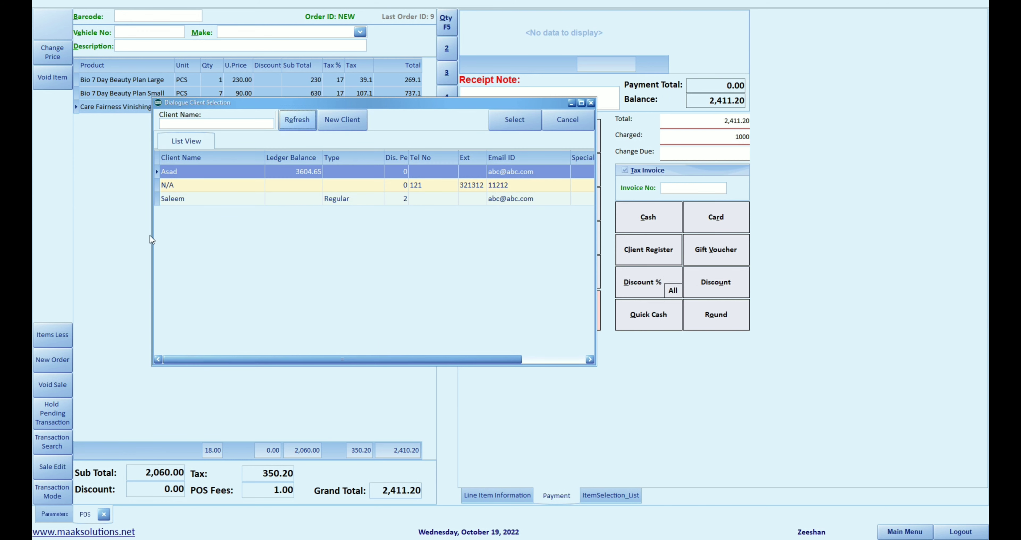
click(210, 202)
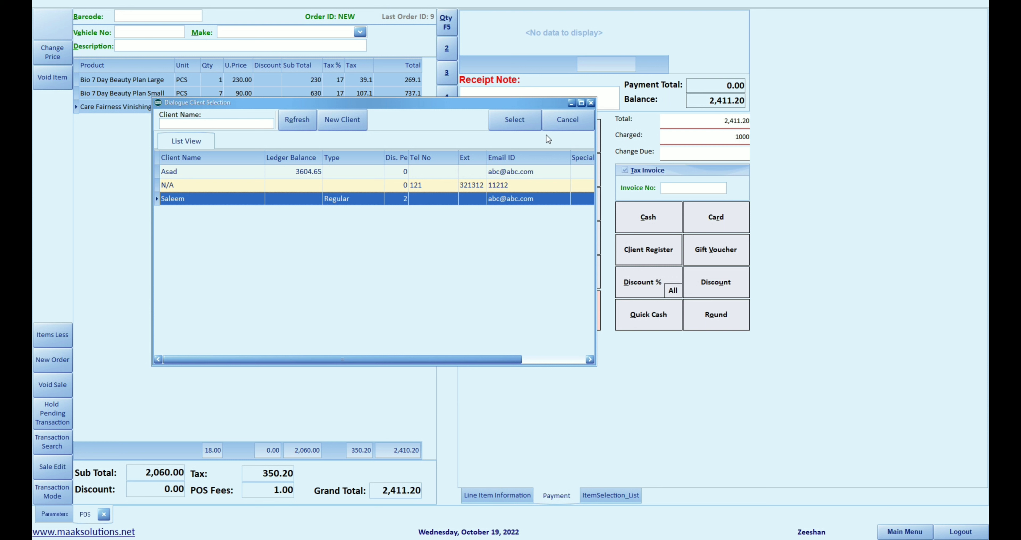
click(515, 120)
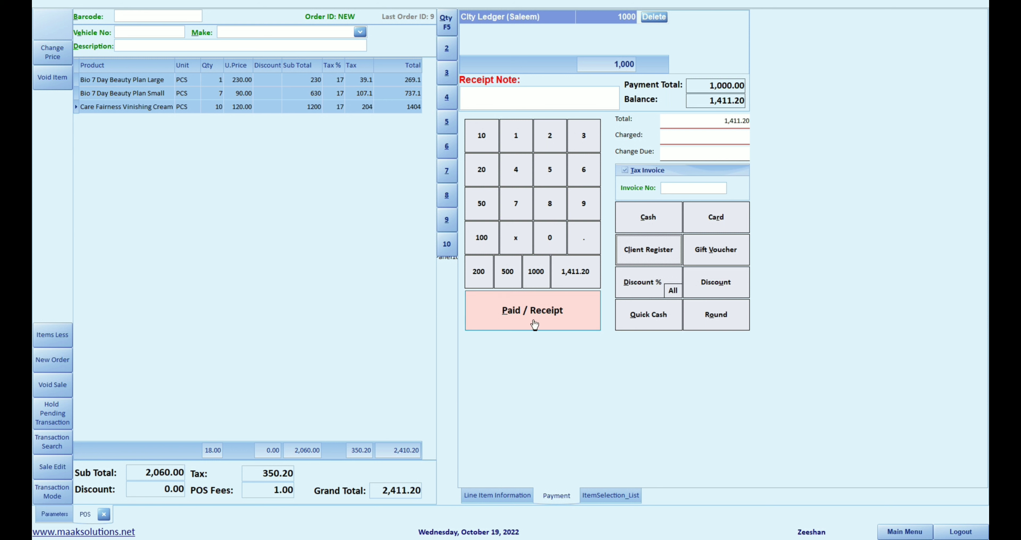
Step: Pay the remaining 1,411.20 in cash, save the transaction, and close the receipt preview
click(533, 324)
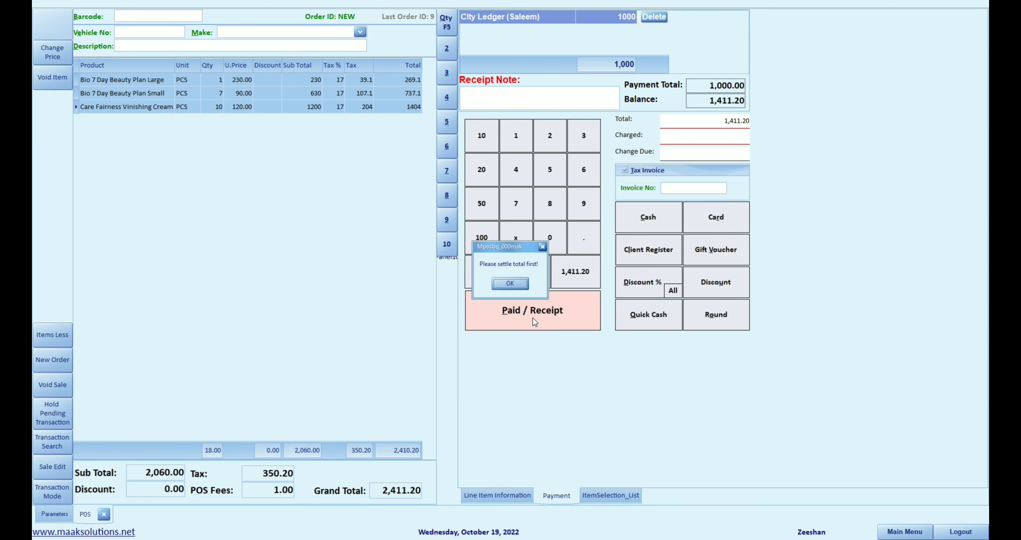
click(515, 288)
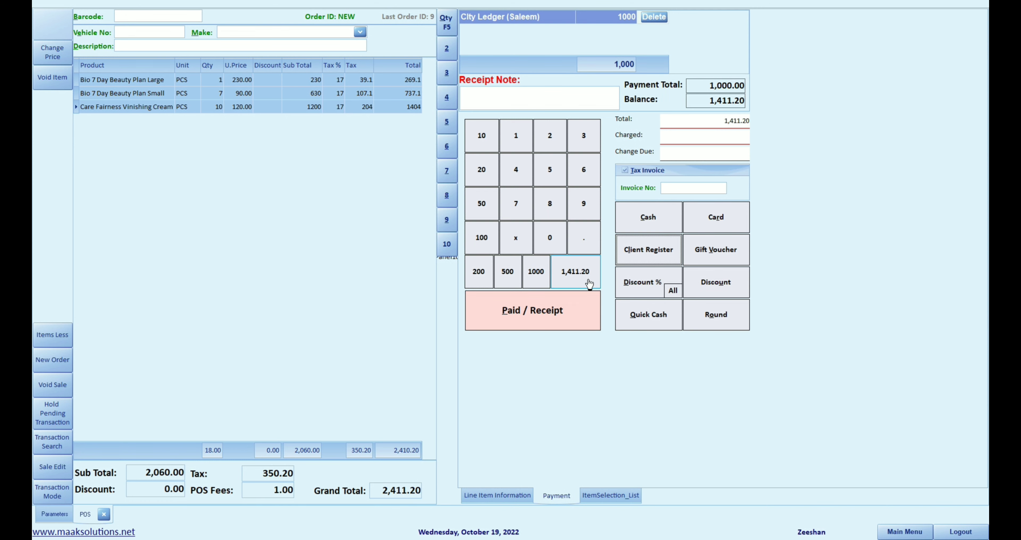
click(590, 282)
click(569, 313)
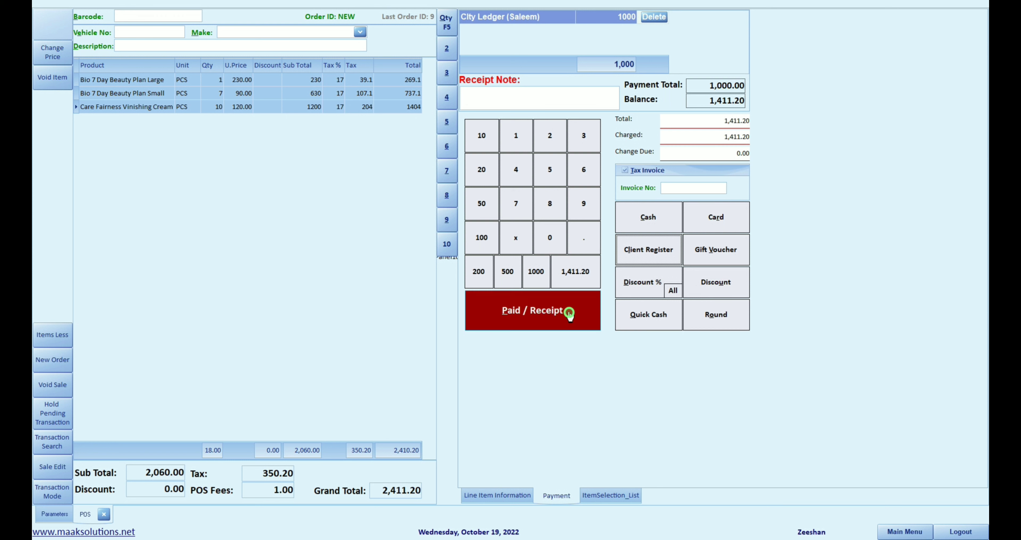
click(511, 288)
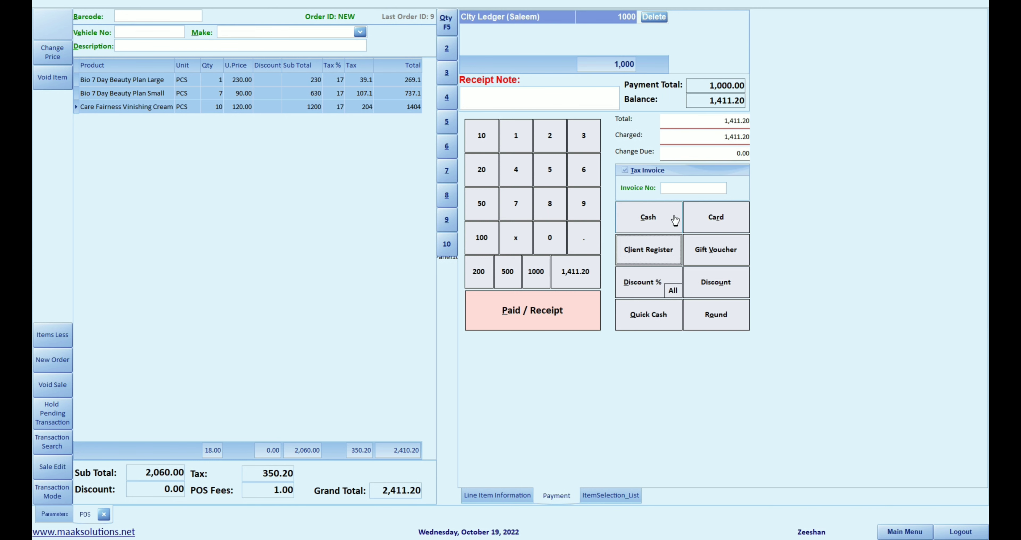
click(672, 221)
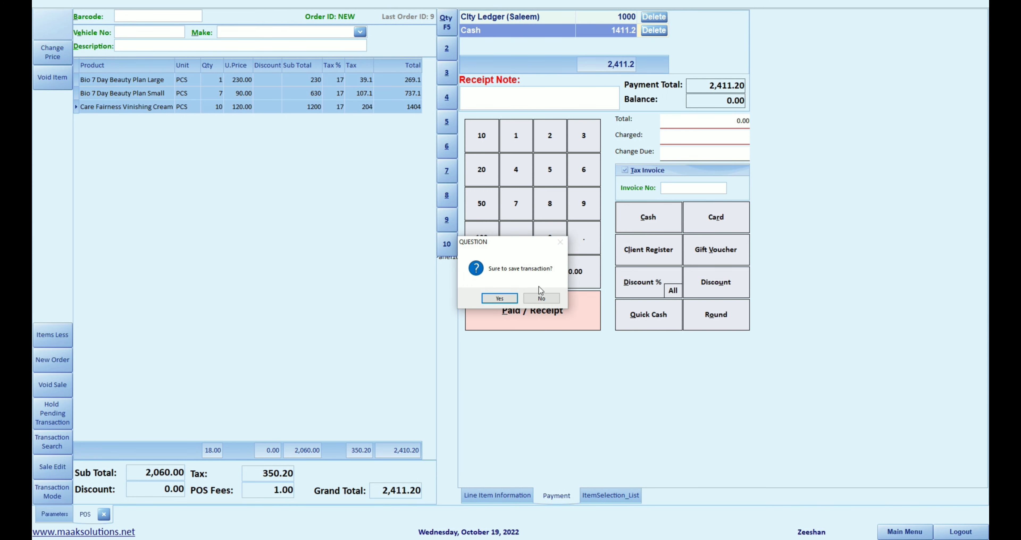
click(500, 297)
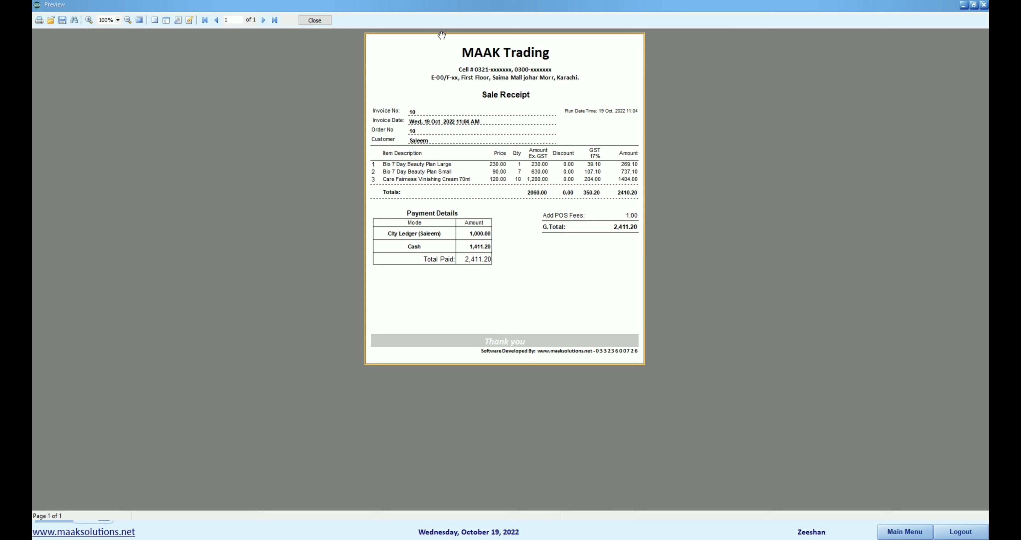
click(984, 5)
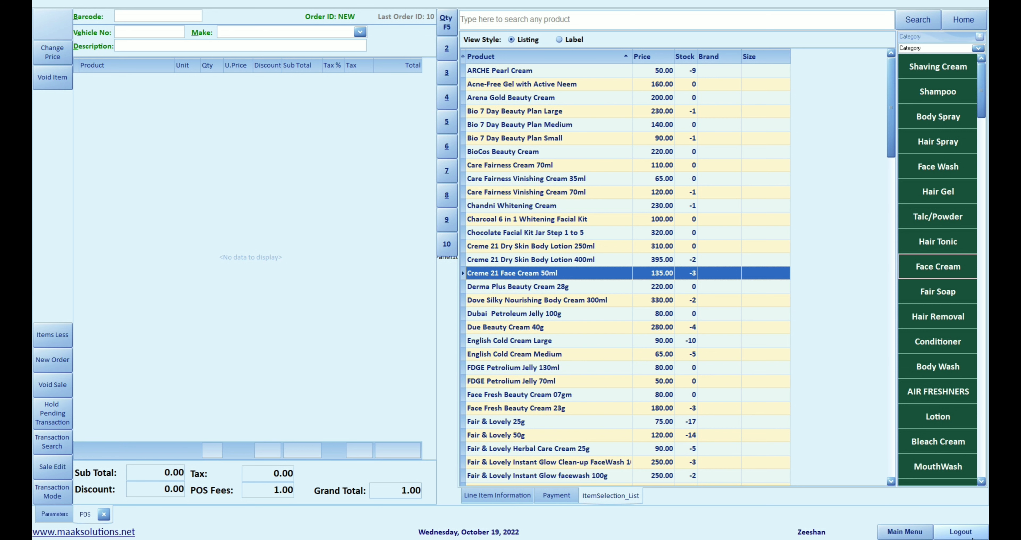
Step: Start a purchase order in Purchase Master and add Air Time Floral Touch Room Spray 300ml with a quantity of 5
click(908, 531)
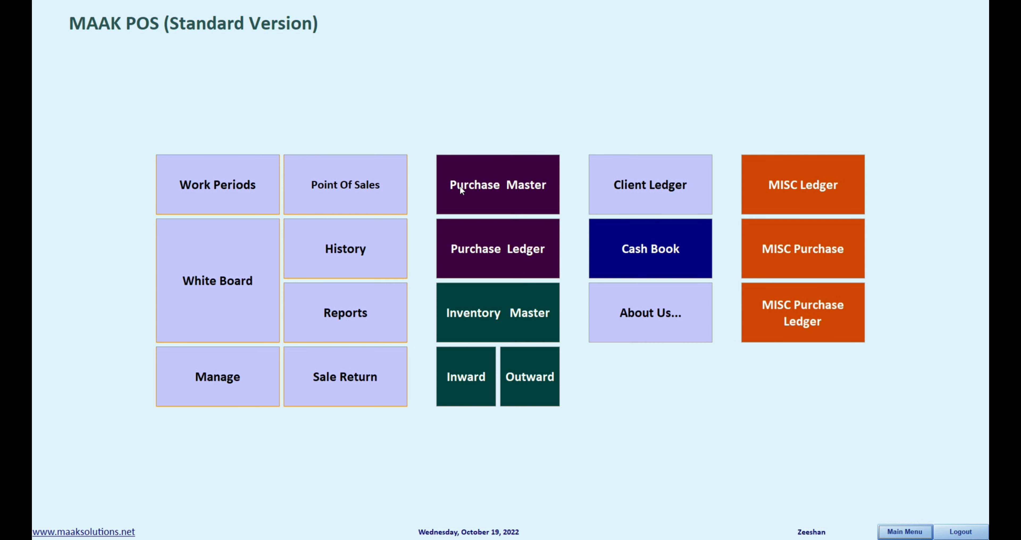
click(502, 193)
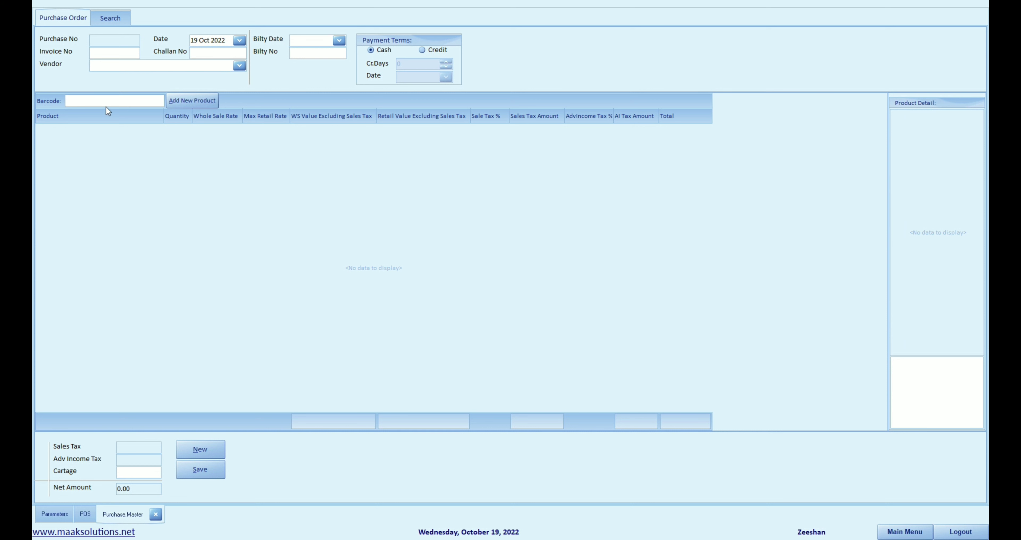
click(153, 100)
key(Return)
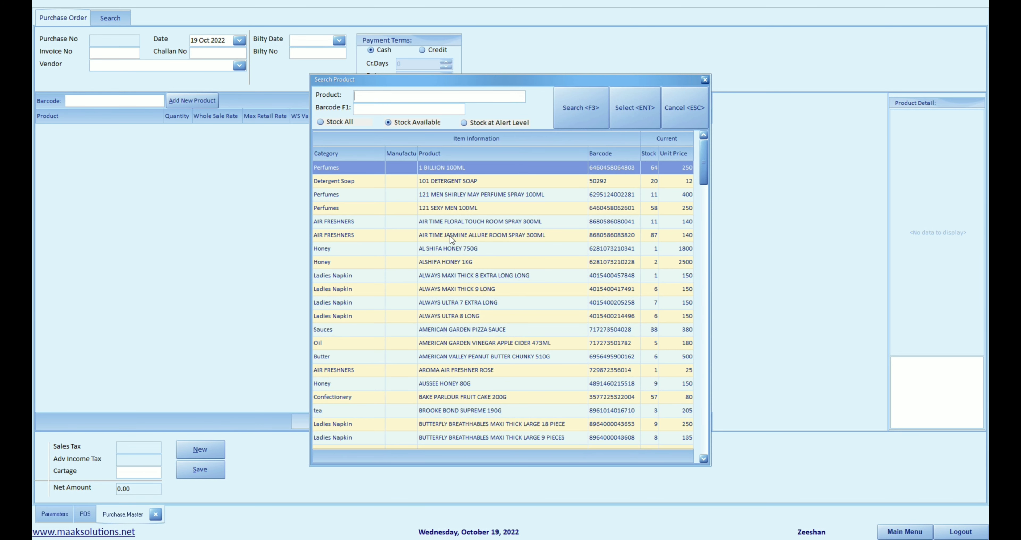
click(463, 222)
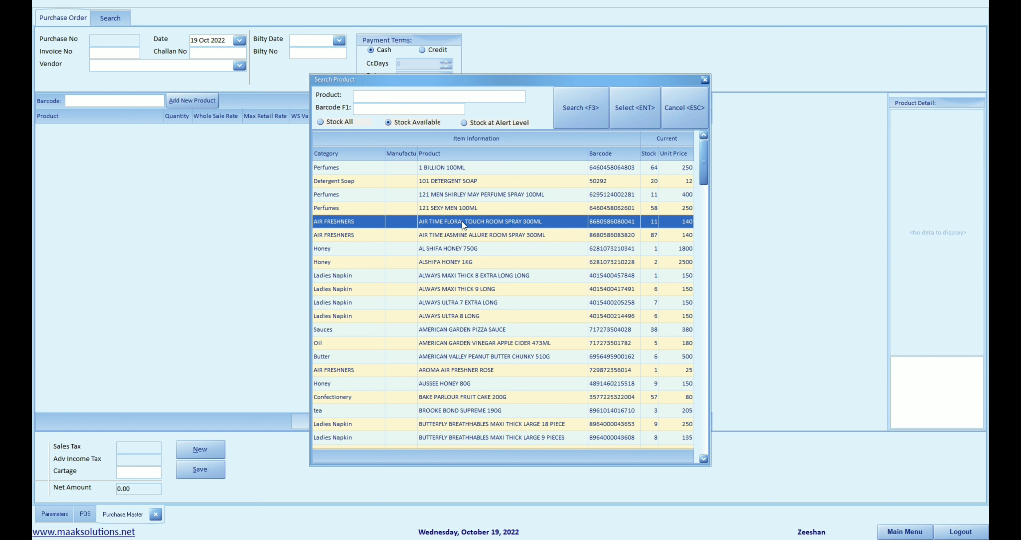
double_click(463, 222)
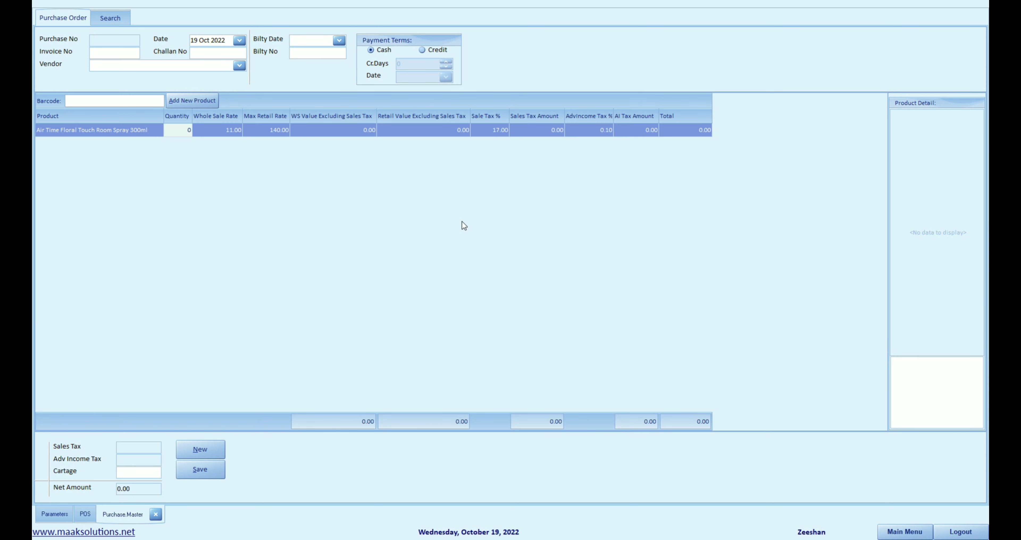
click(189, 130)
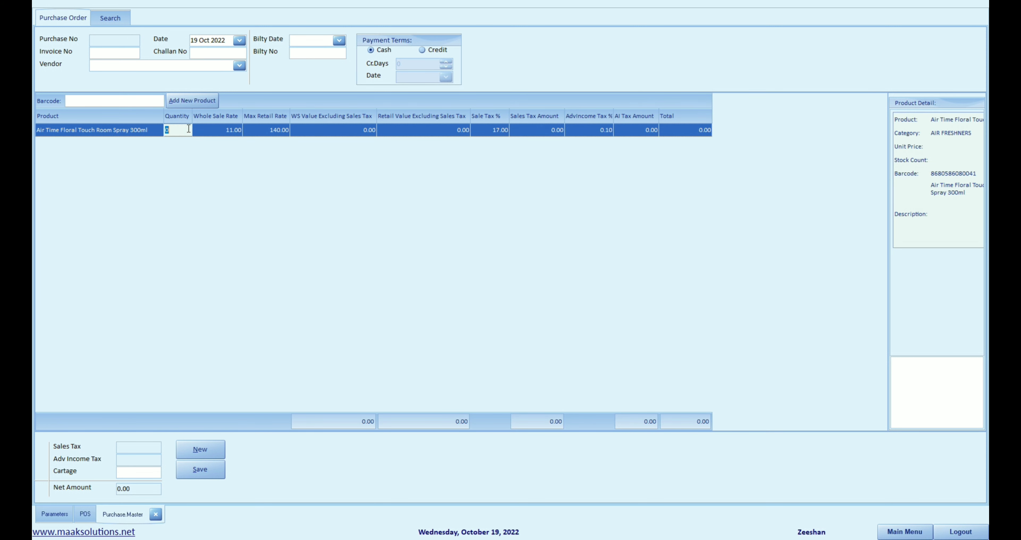
text(5)
Step: Add American Valley Peanut Butter Chunky 510g to the purchase order with a quantity of 6
click(115, 100)
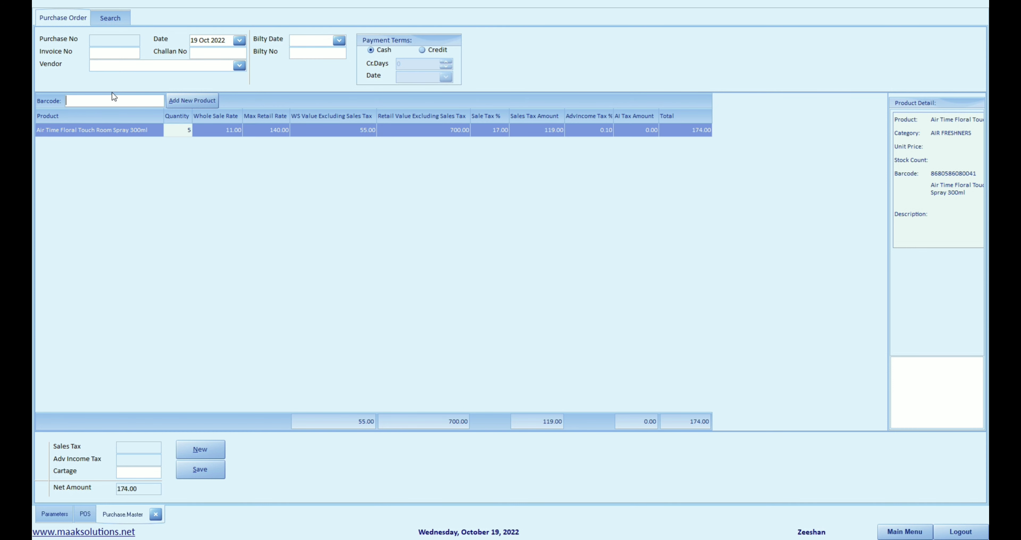
key(Return)
double_click(504, 361)
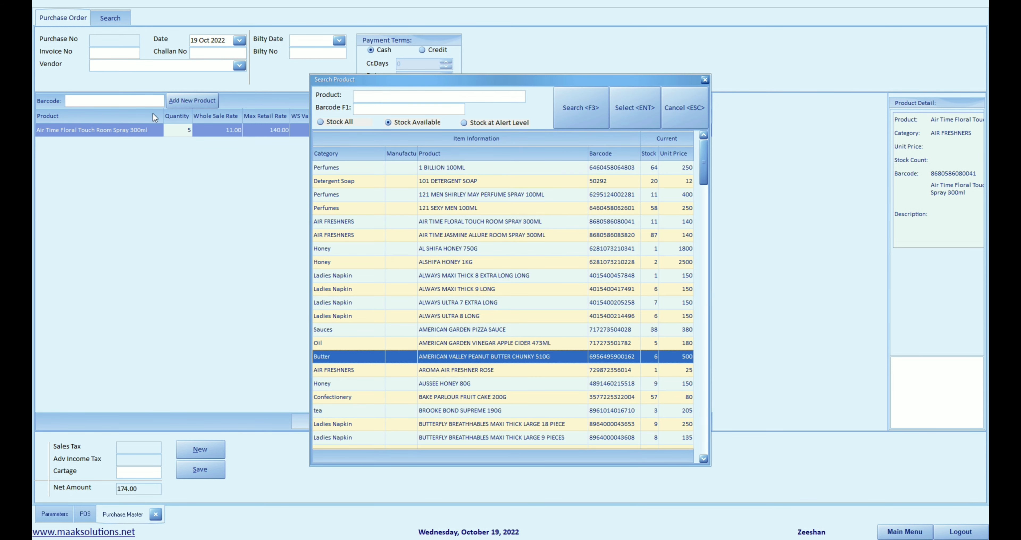
key(Return)
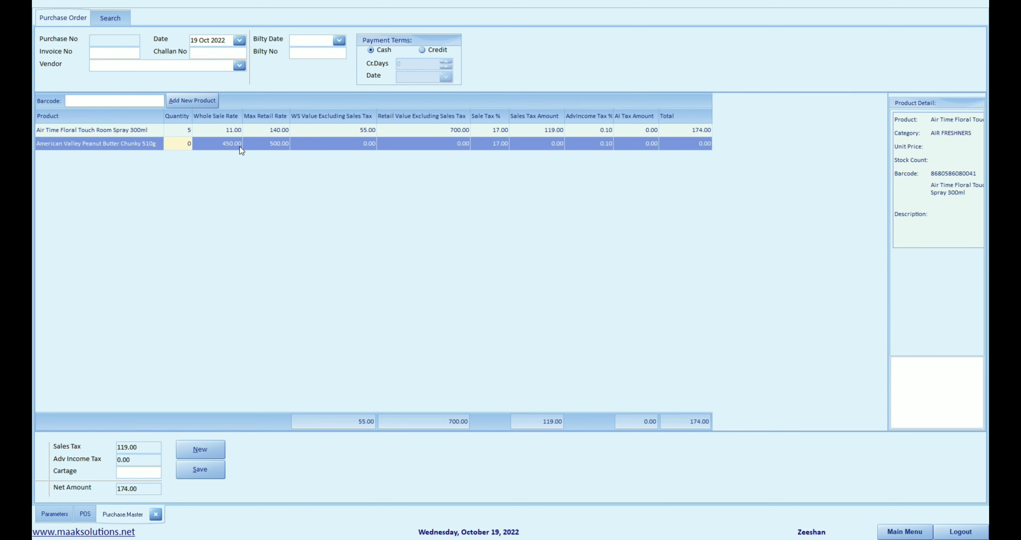
text(6)
click(189, 144)
text(6)
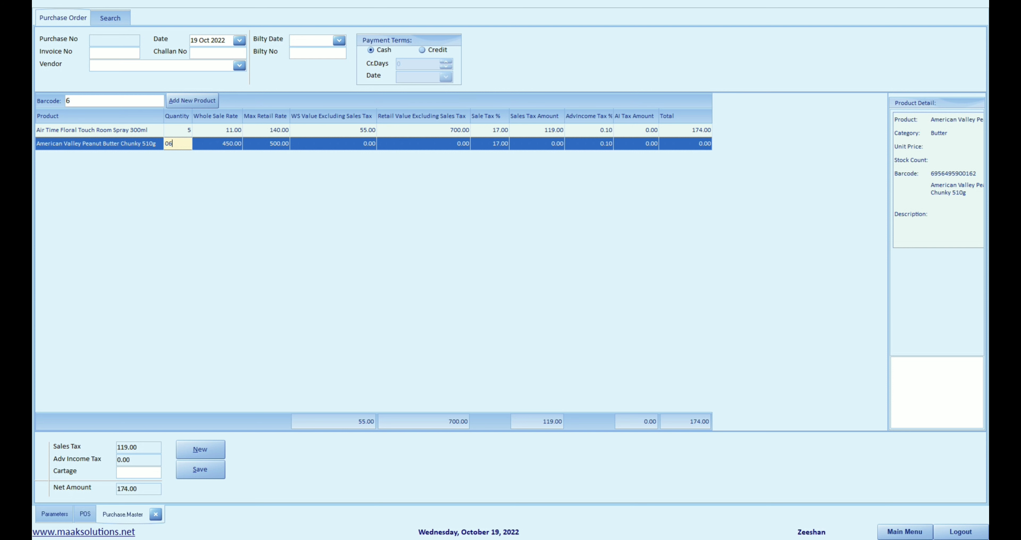
Step: Add Butterfly Breathhables Maxi Thick Large 9 Pieces to the purchase order with a quantity of 8
click(148, 99)
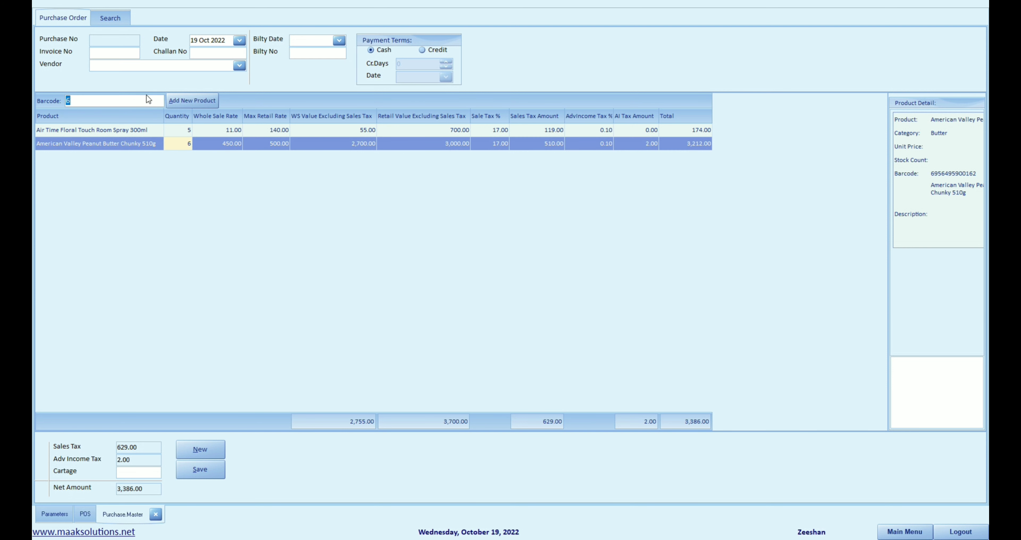
key(Return)
click(556, 344)
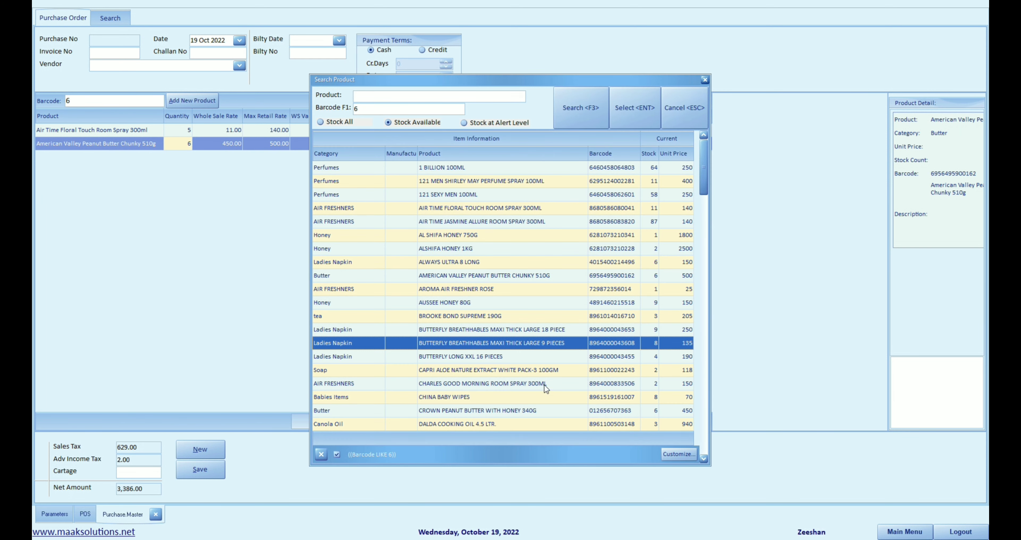
click(624, 108)
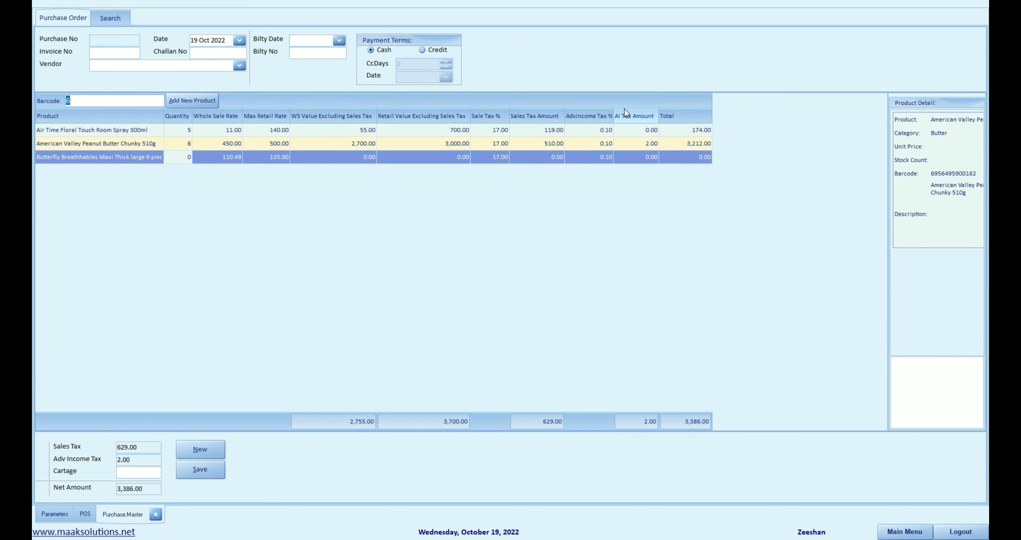
click(179, 157)
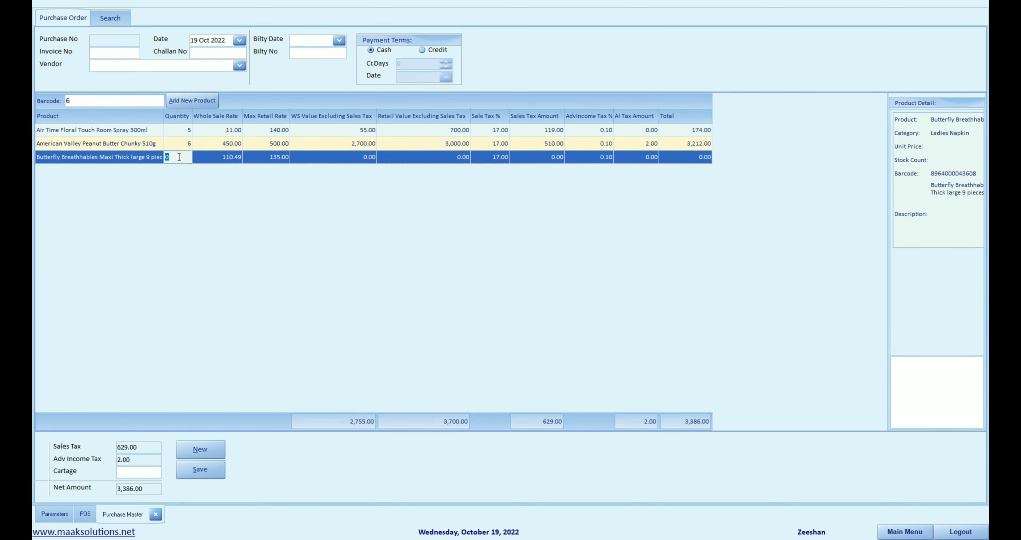
text(8)
Step: Assign the last listed vendor to the purchase order and change its payment terms to Credit
click(241, 65)
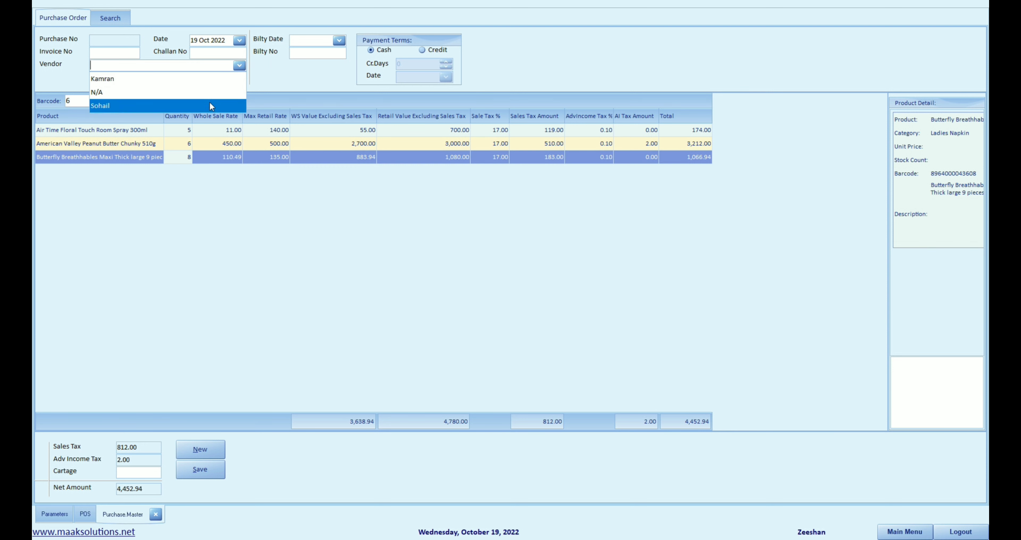
click(210, 105)
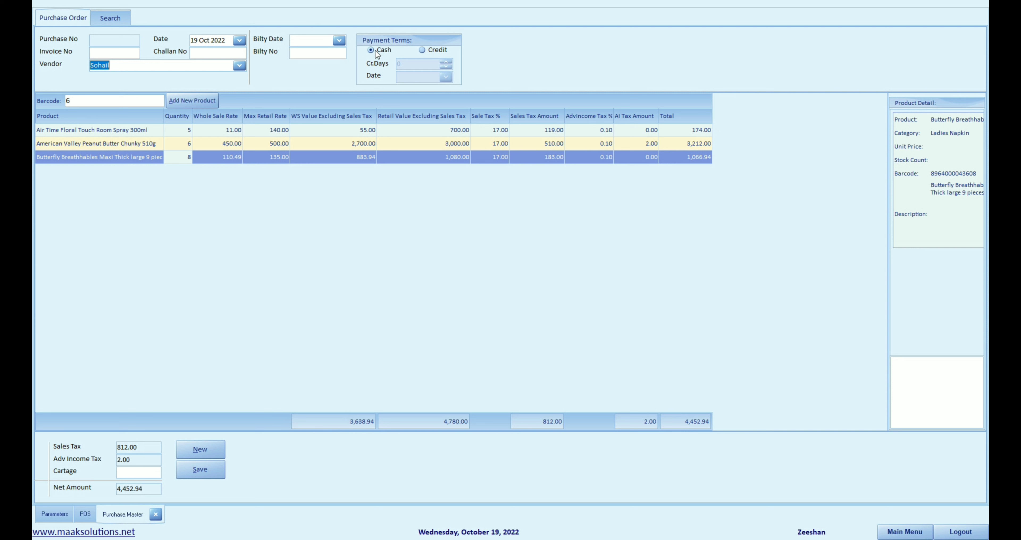
click(423, 50)
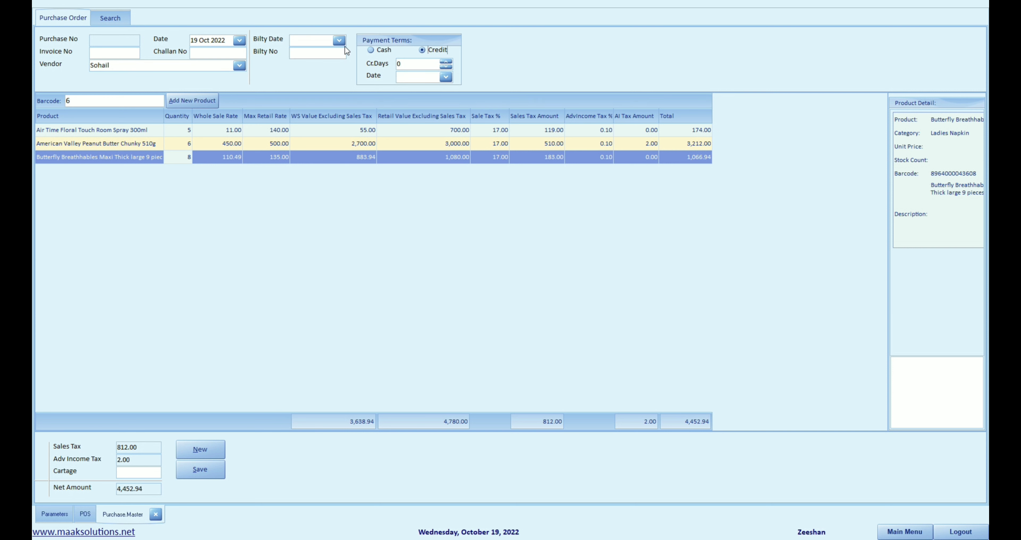
Step: Set the credit period to 10 days and save the purchase order
click(446, 62)
click(446, 61)
click(445, 61)
click(446, 61)
click(445, 61)
click(446, 61)
click(446, 78)
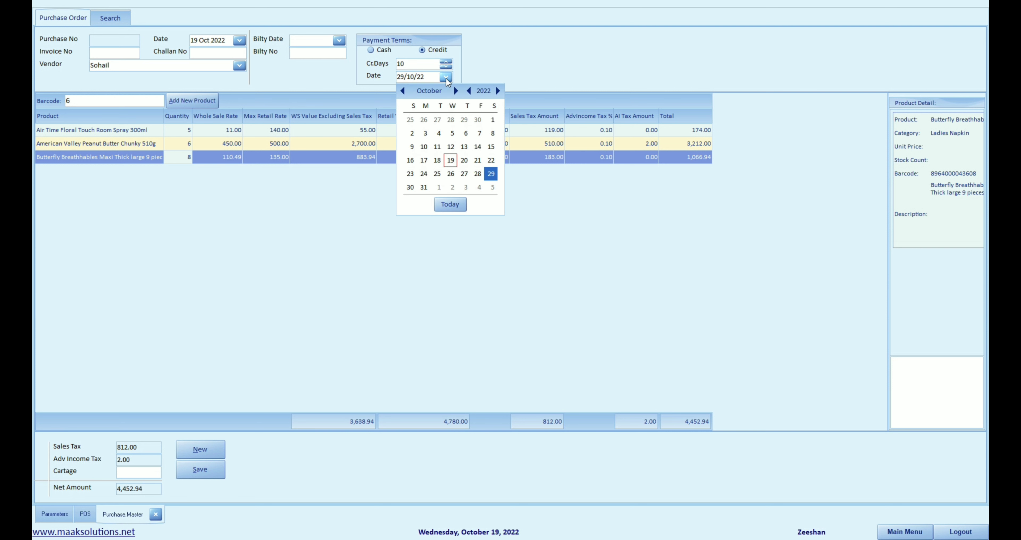
click(446, 78)
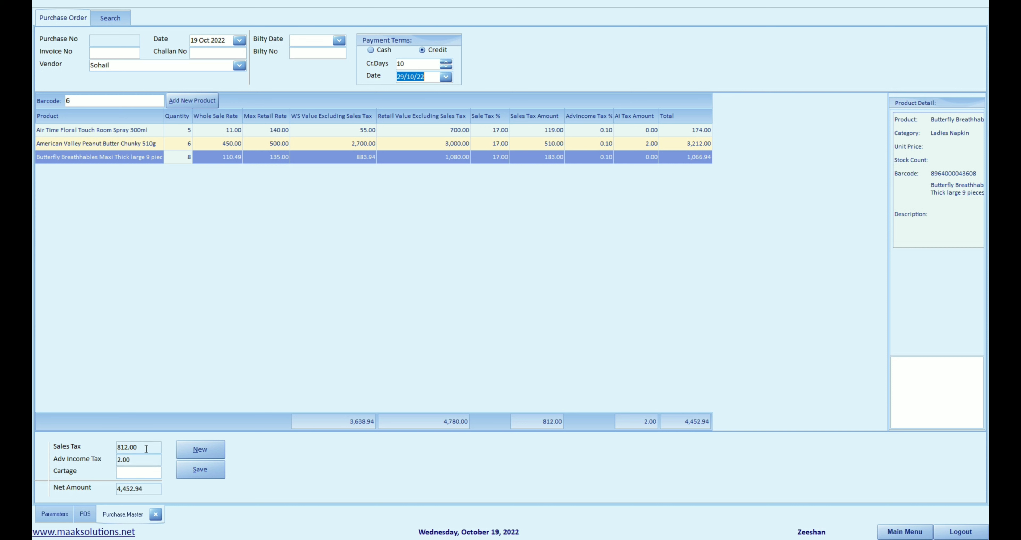
click(200, 472)
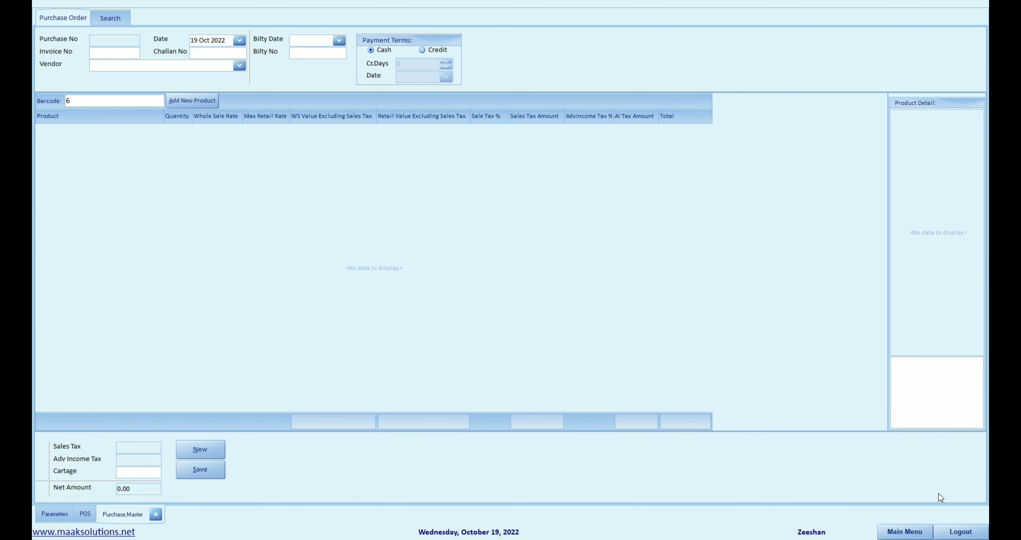
Step: Open the Purchase Ledger and load the entries of the supplier used in the saved purchase order
click(914, 534)
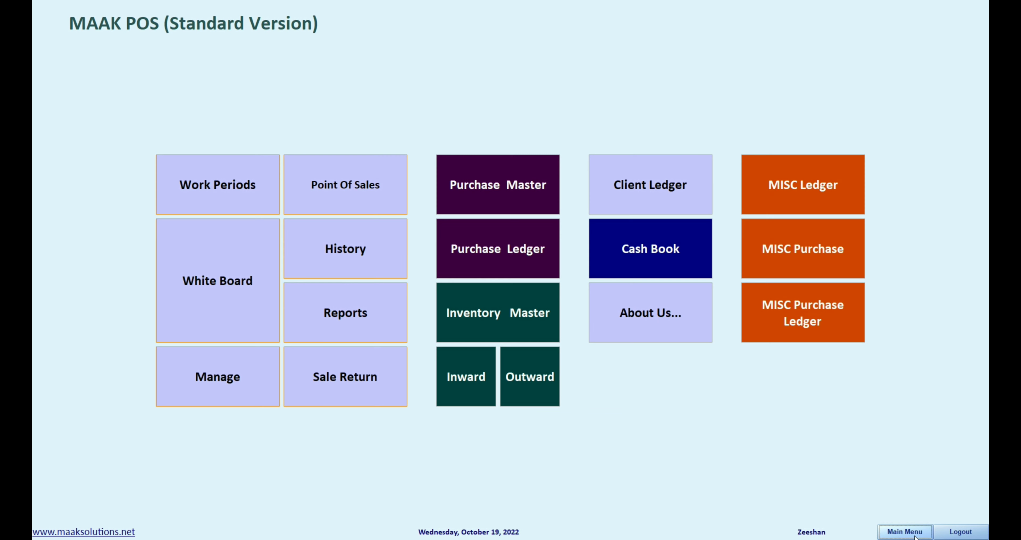
click(500, 260)
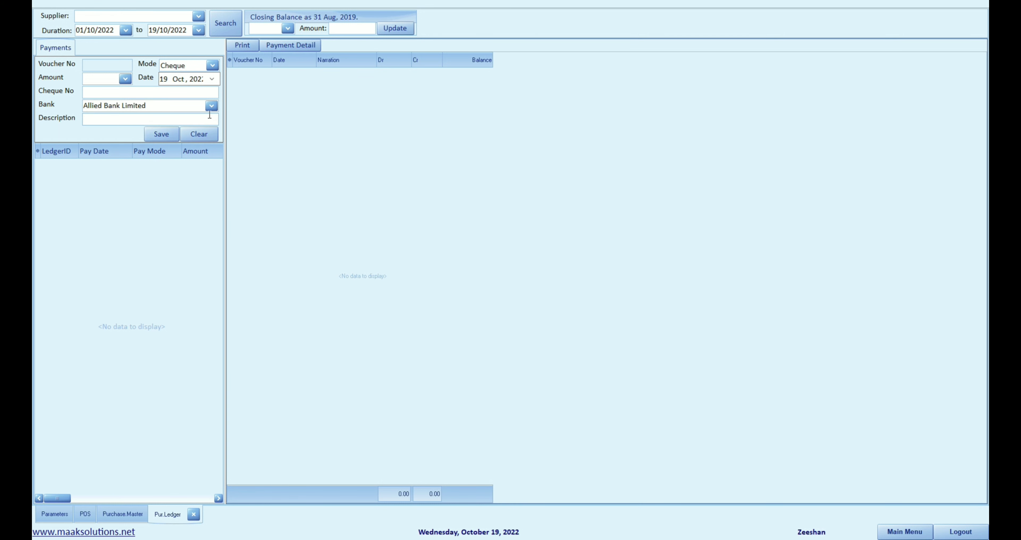
click(197, 17)
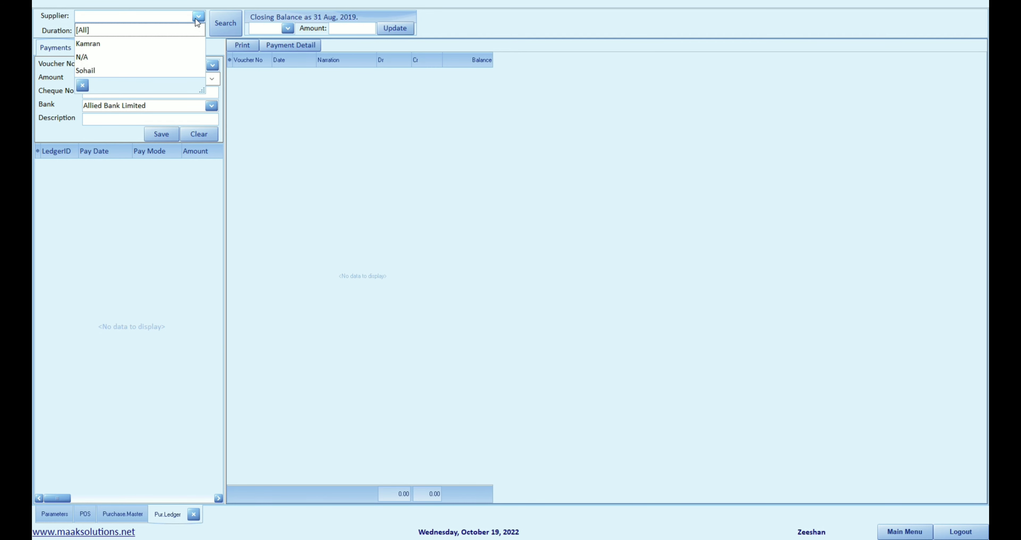
click(178, 69)
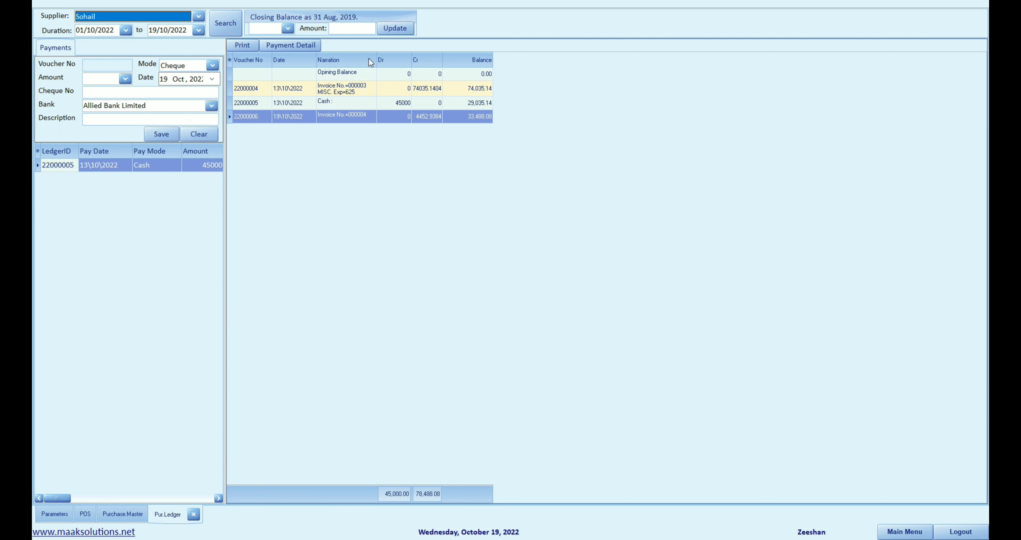
Step: Examine the supplier's purchase ledger in the print preview and close the preview
click(240, 46)
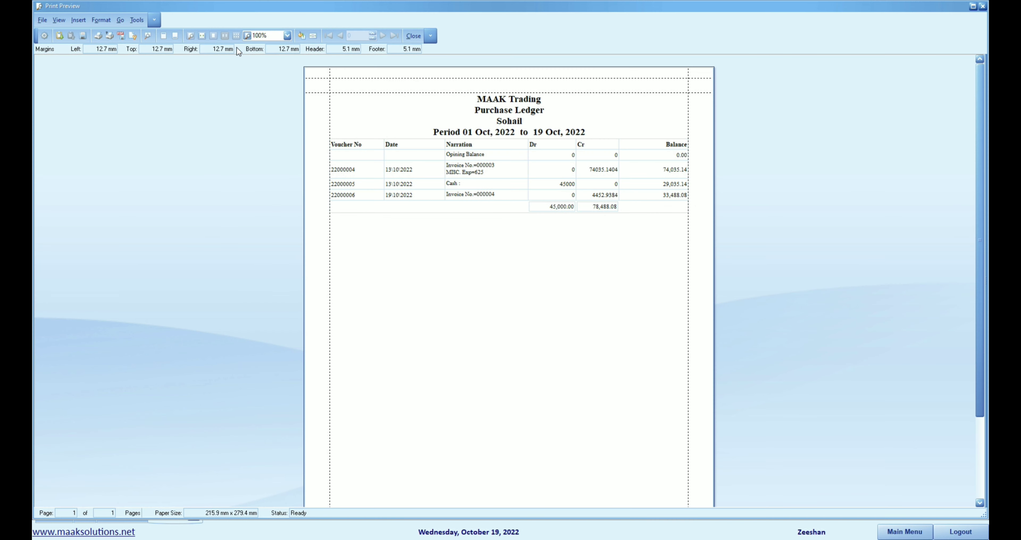
click(666, 185)
click(582, 204)
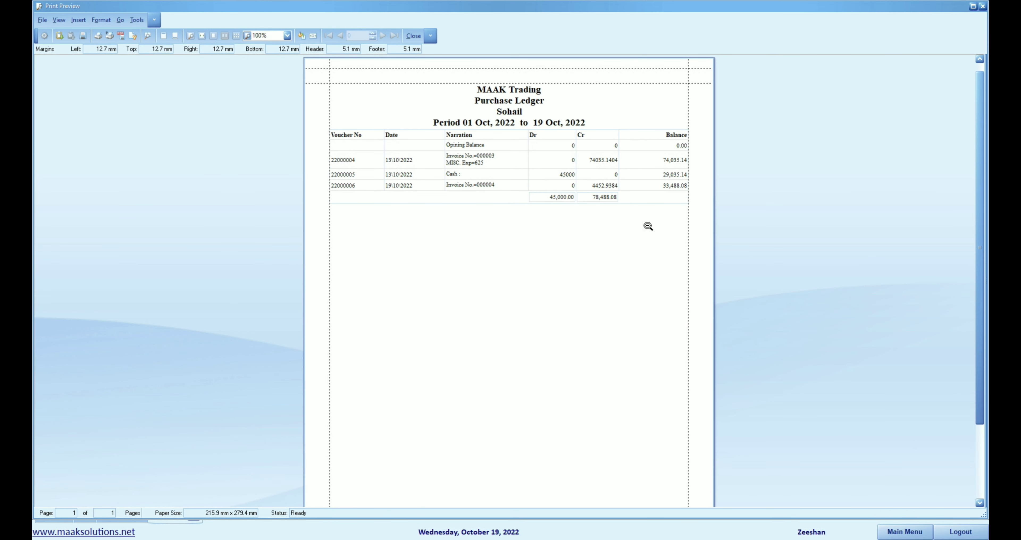
click(983, 6)
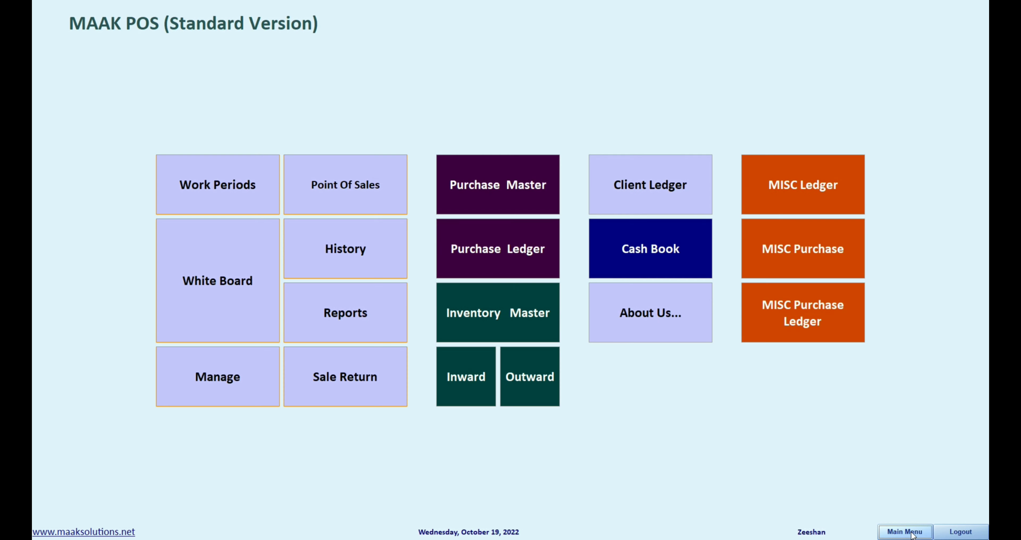
Step: Search the Inventory Master for all products with available stock, then return to the main menu
click(912, 533)
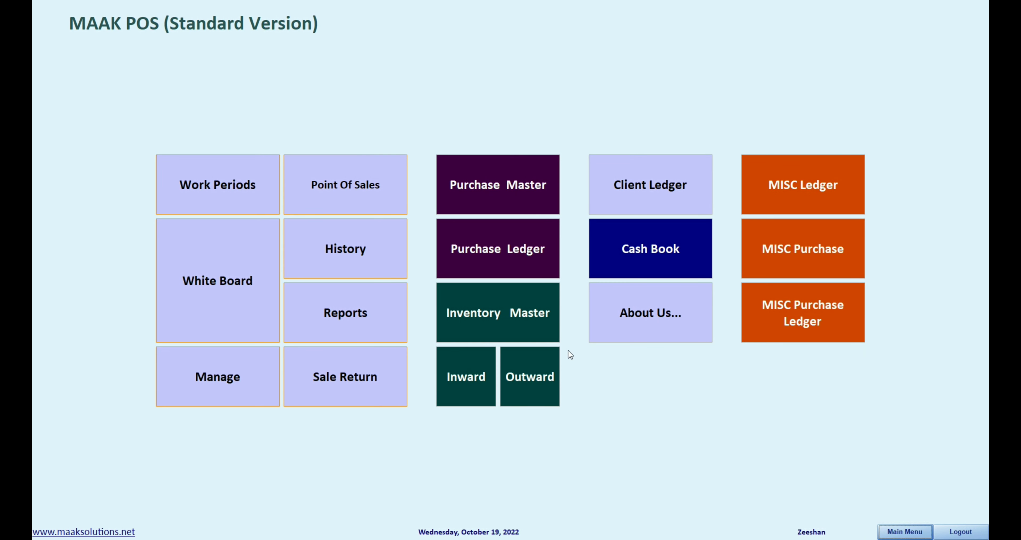
click(505, 314)
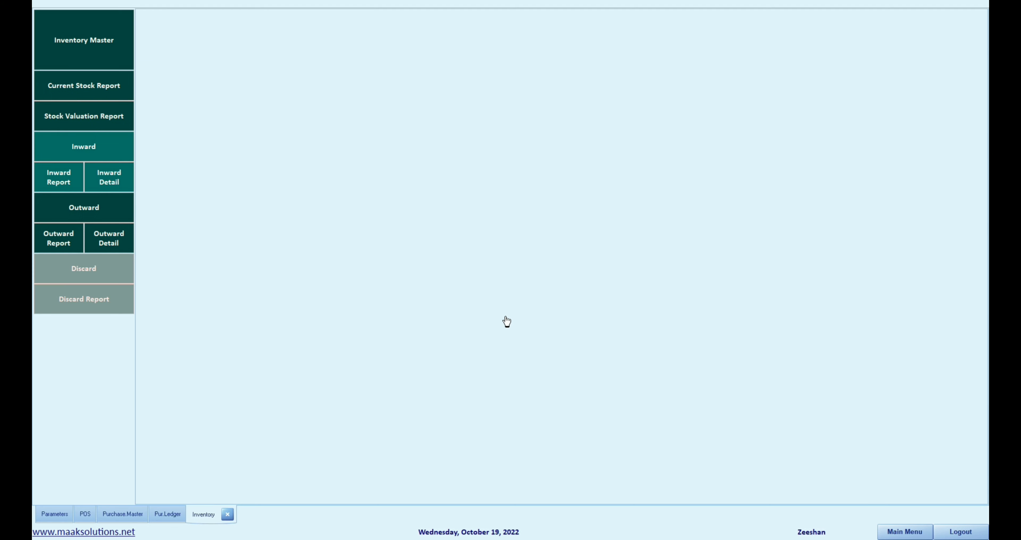
click(102, 51)
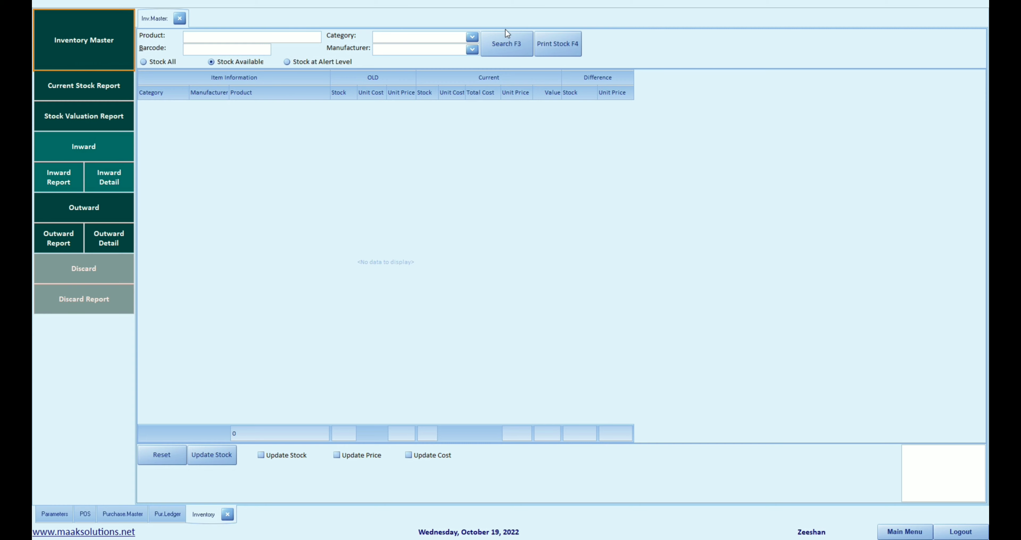
click(522, 43)
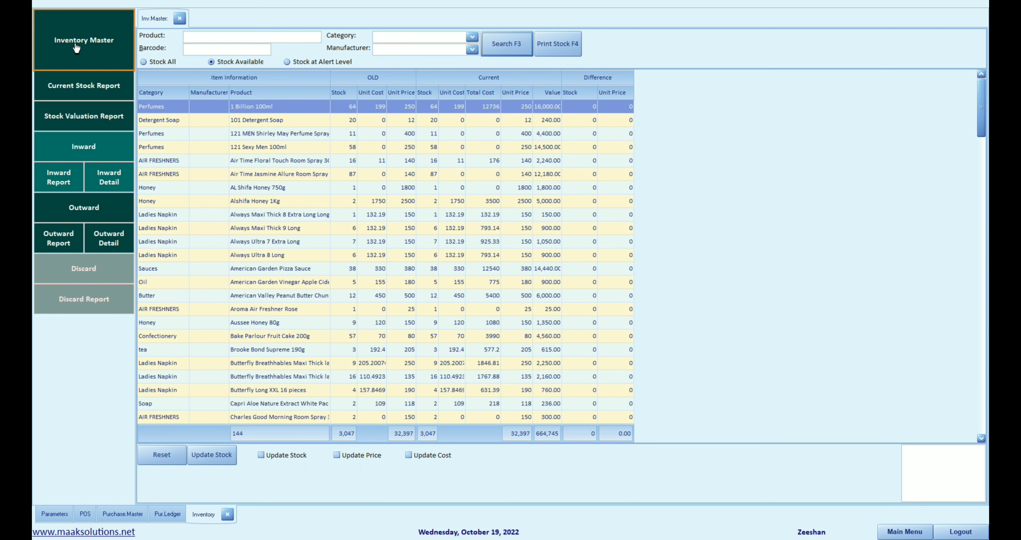
click(904, 532)
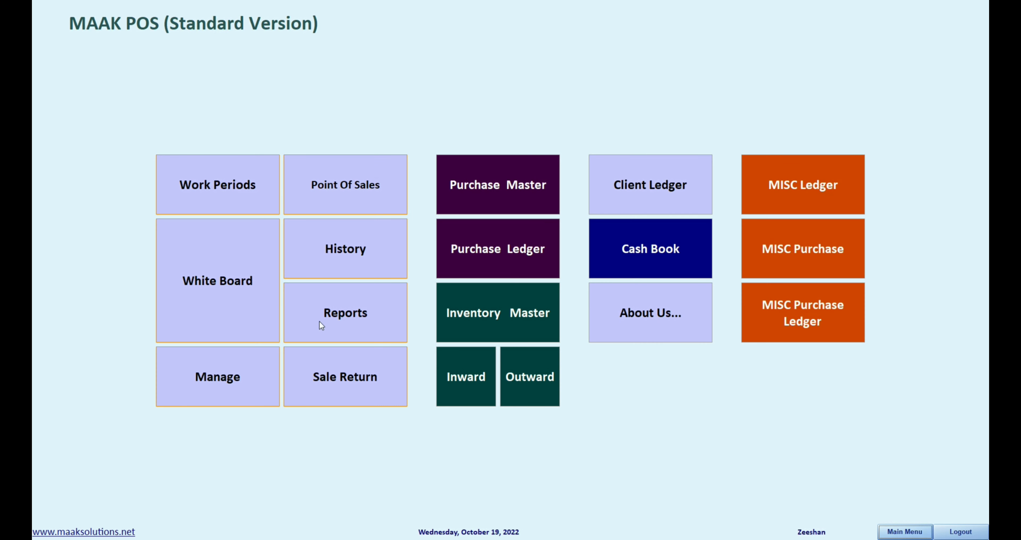